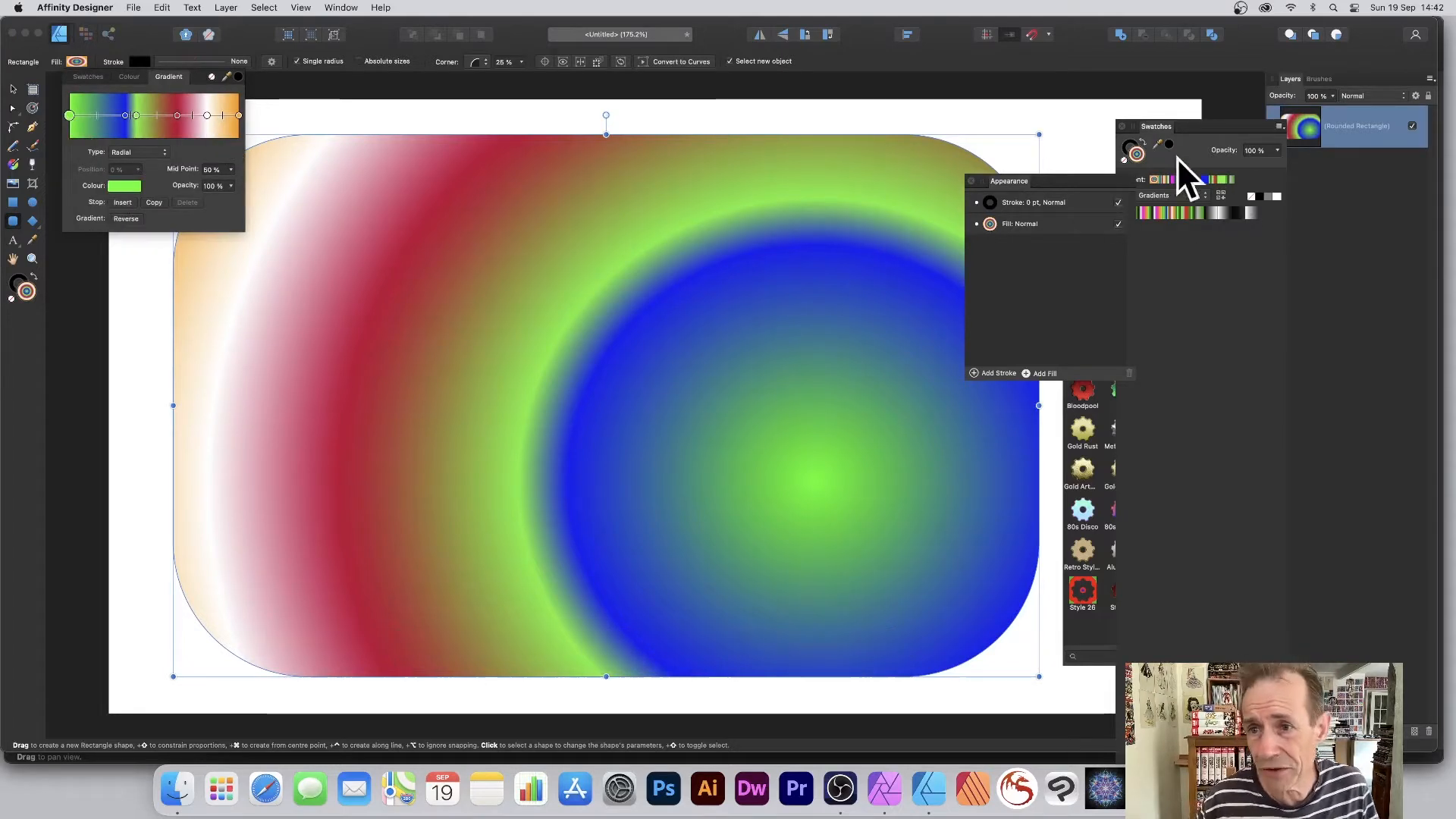
- Fill the rounded rectangle with the orange, white, red, green and blue linear preset from the Gradients swatches
click(1158, 128)
click(1162, 213)
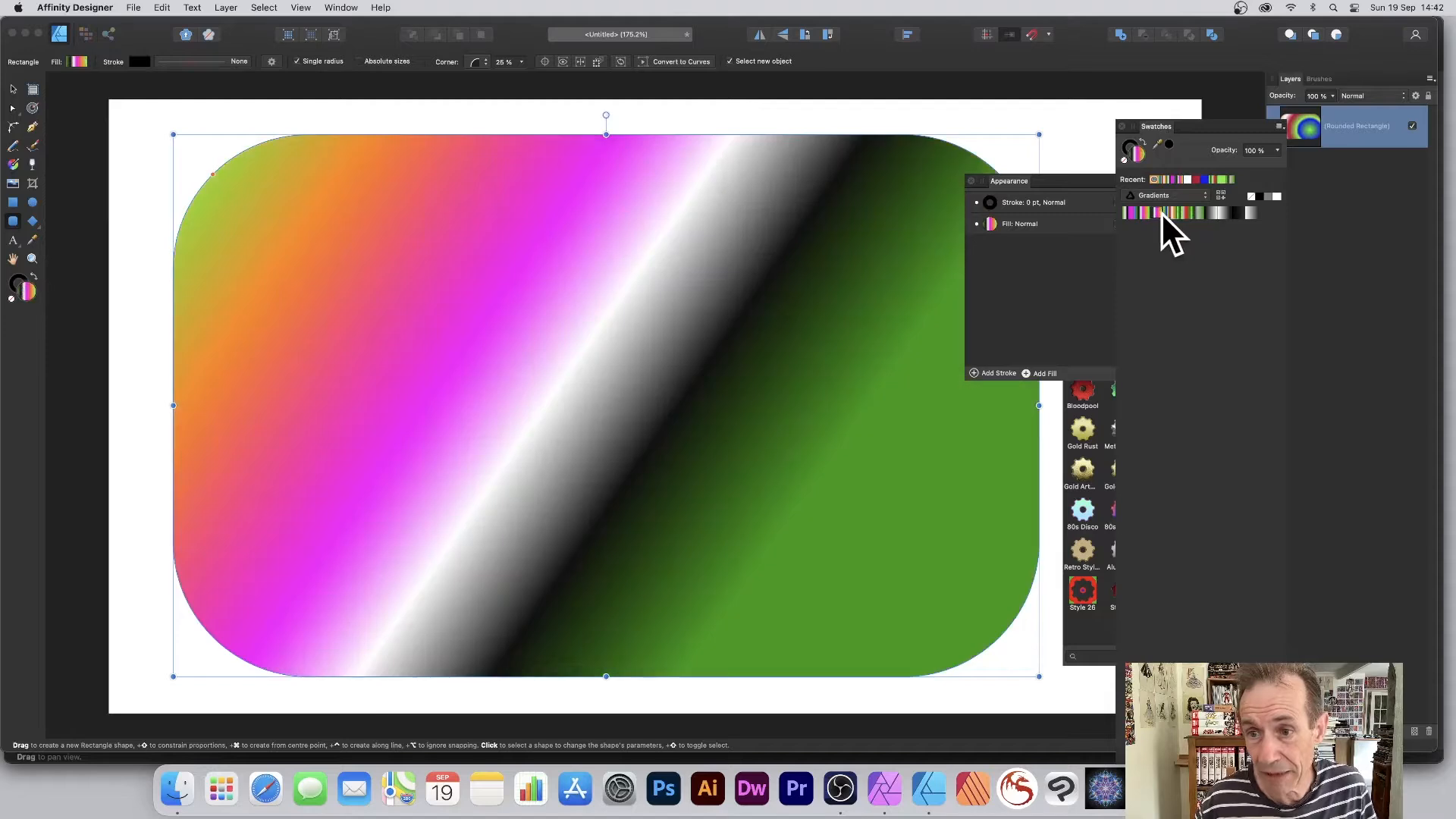
click(1170, 212)
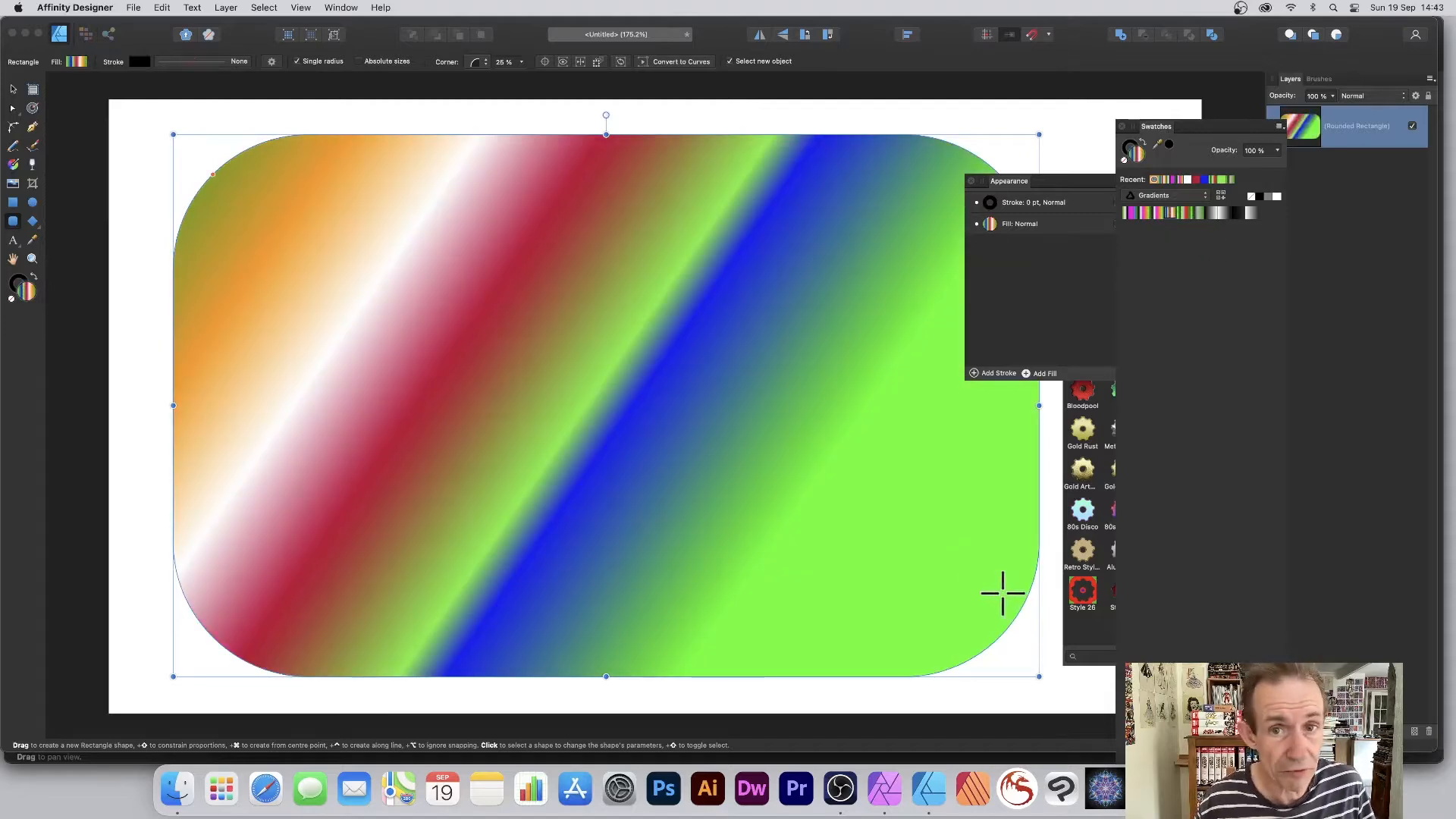
click(1166, 194)
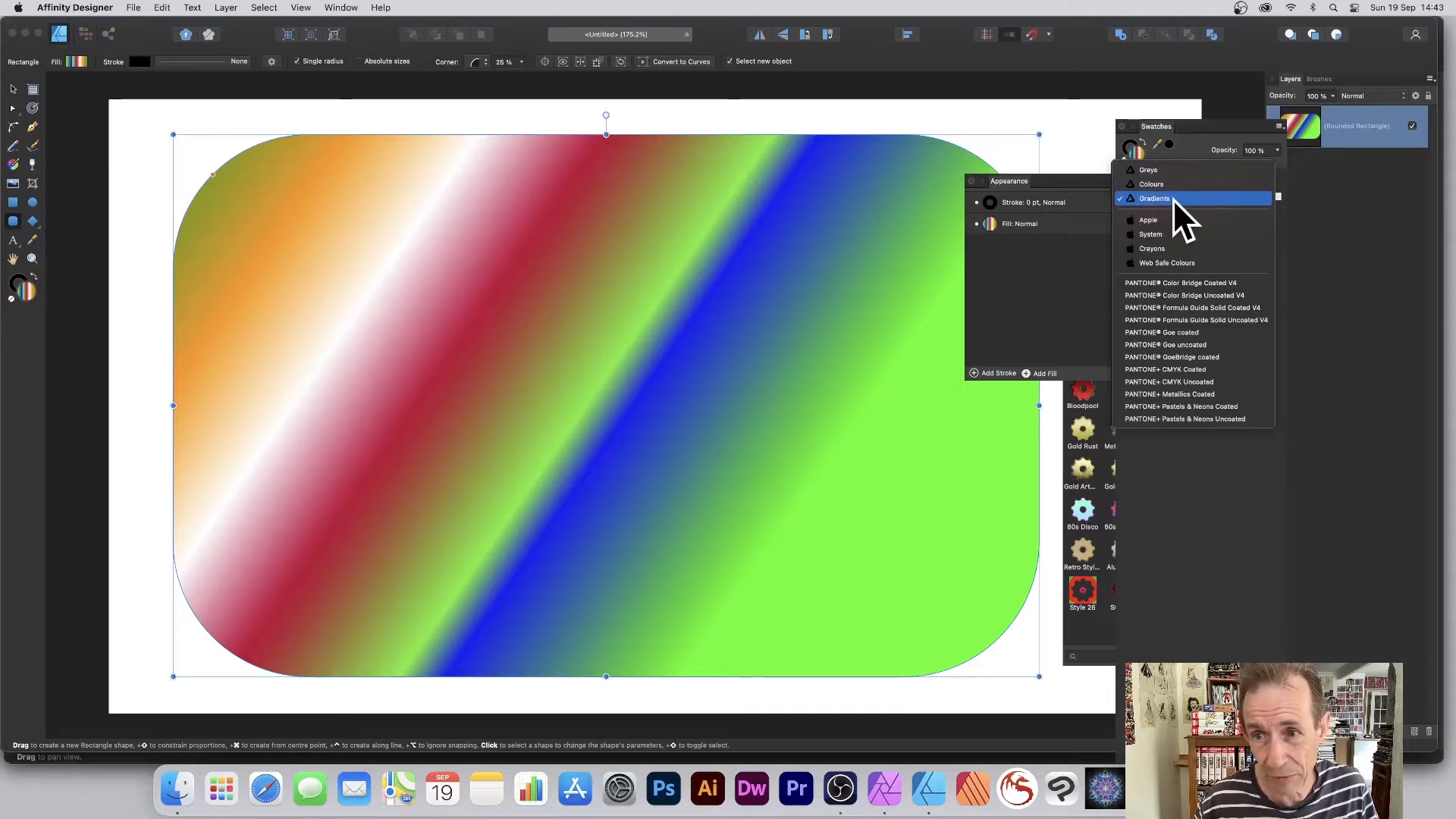
click(1172, 199)
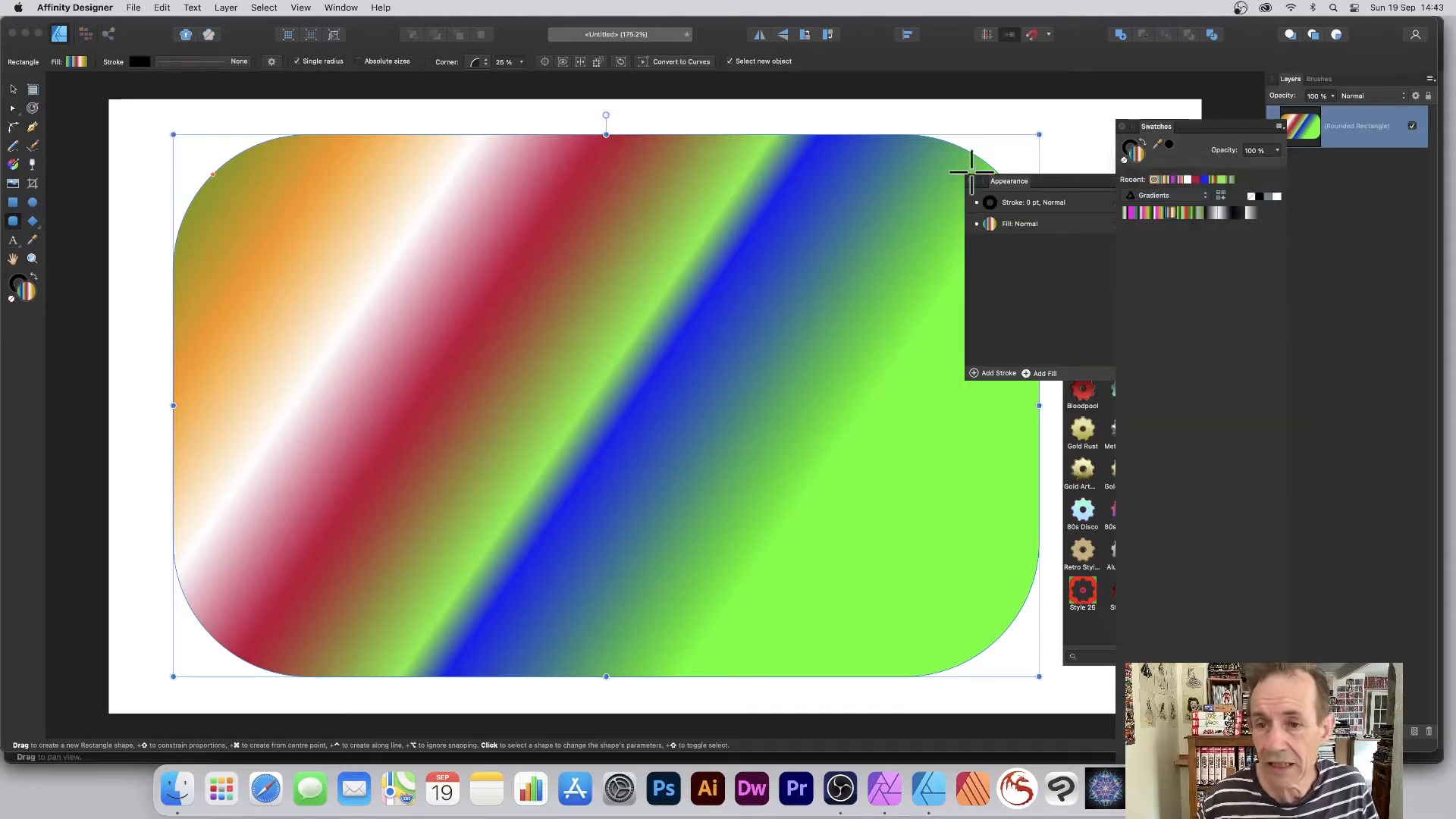
- Duplicate the rectangle's fill and give the upper copy the magenta, black, white and green gradient preset
drag(1009, 180, 907, 180)
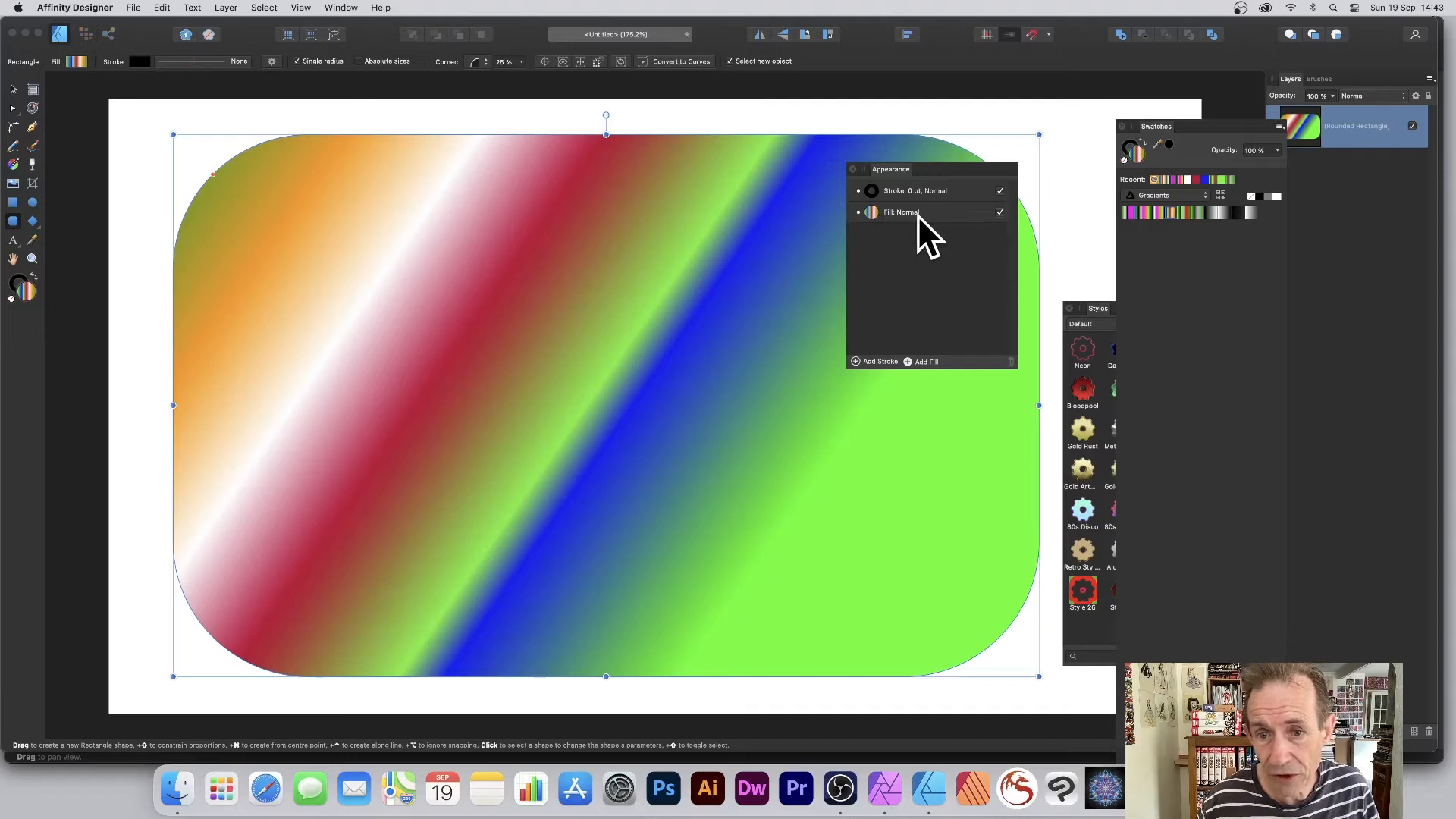
right_click(941, 215)
click(968, 223)
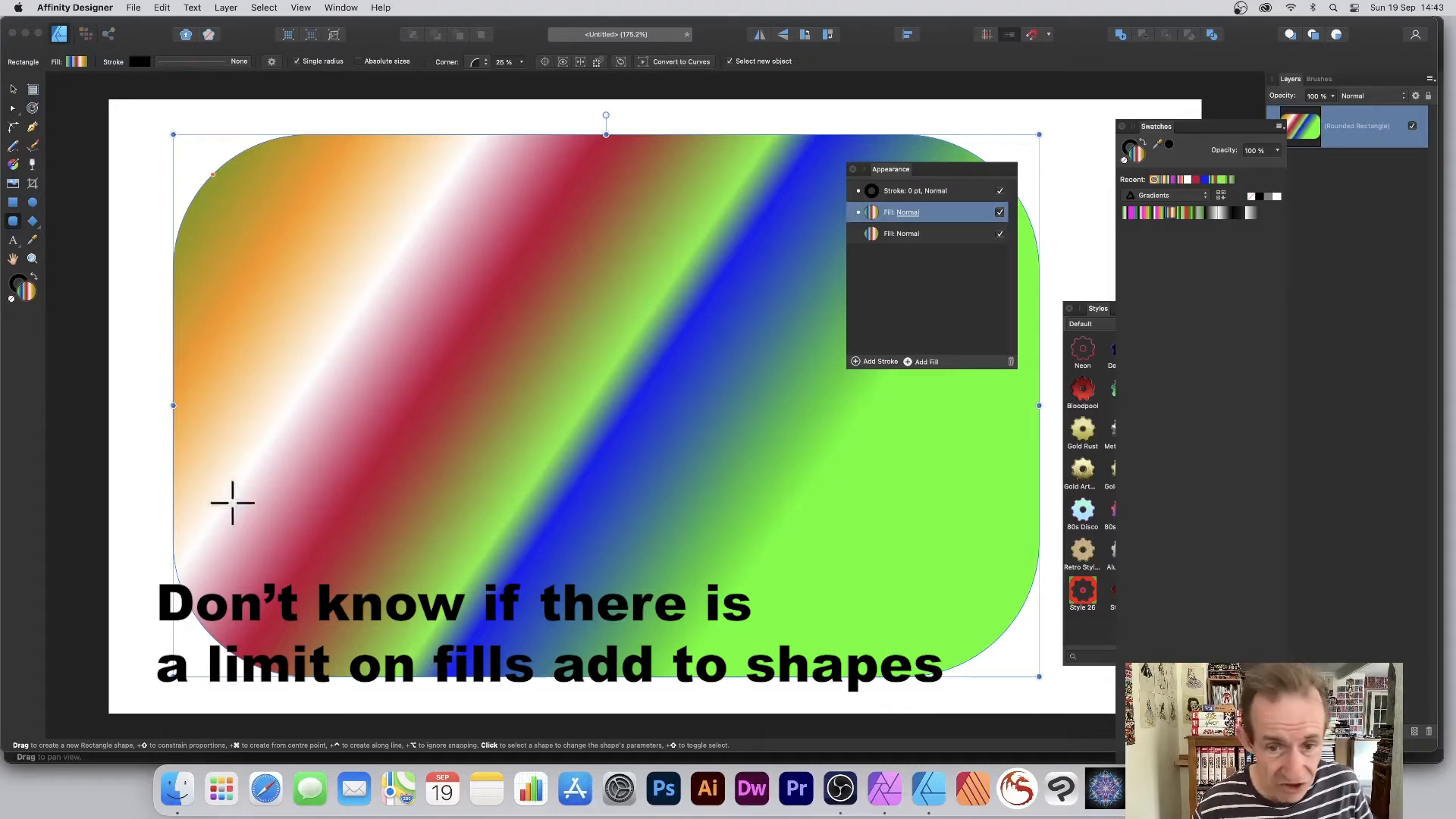
click(1130, 212)
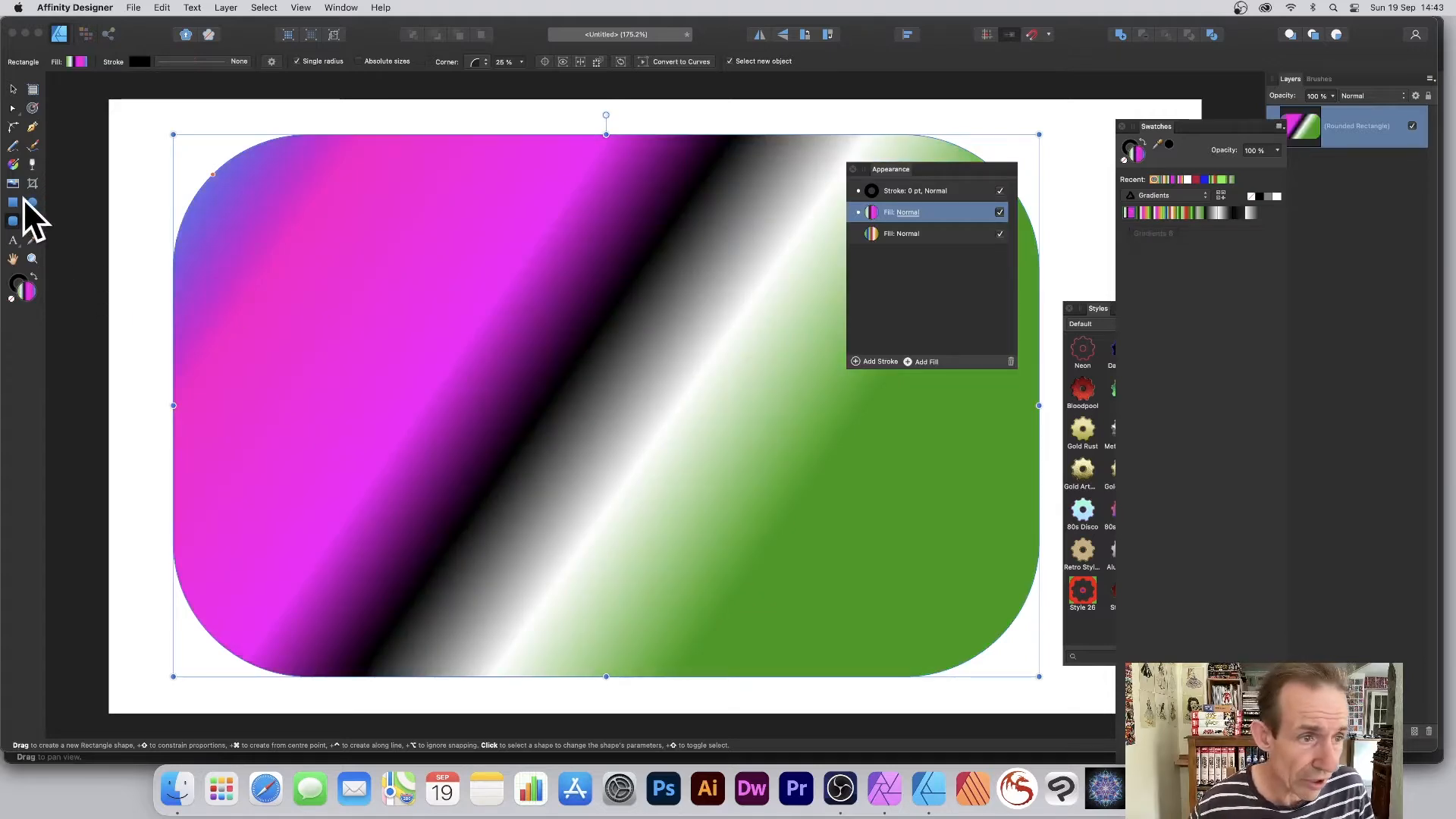
- Reorient the upper fill's gradient with the Fill tool to run nearly vertically, blue at the top edge and green near the bottom
click(13, 163)
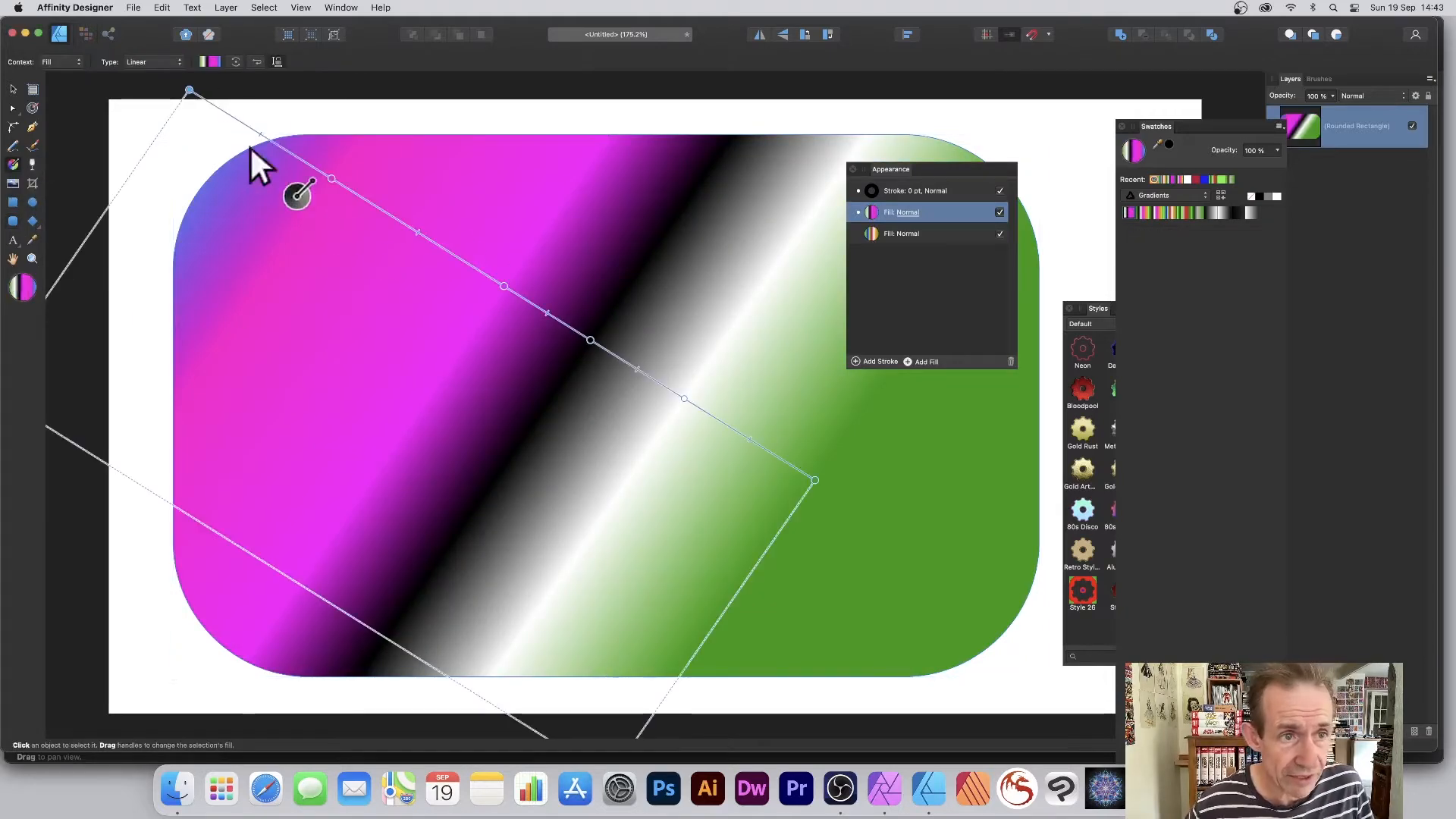
drag(188, 87, 978, 541)
drag(188, 86, 732, 634)
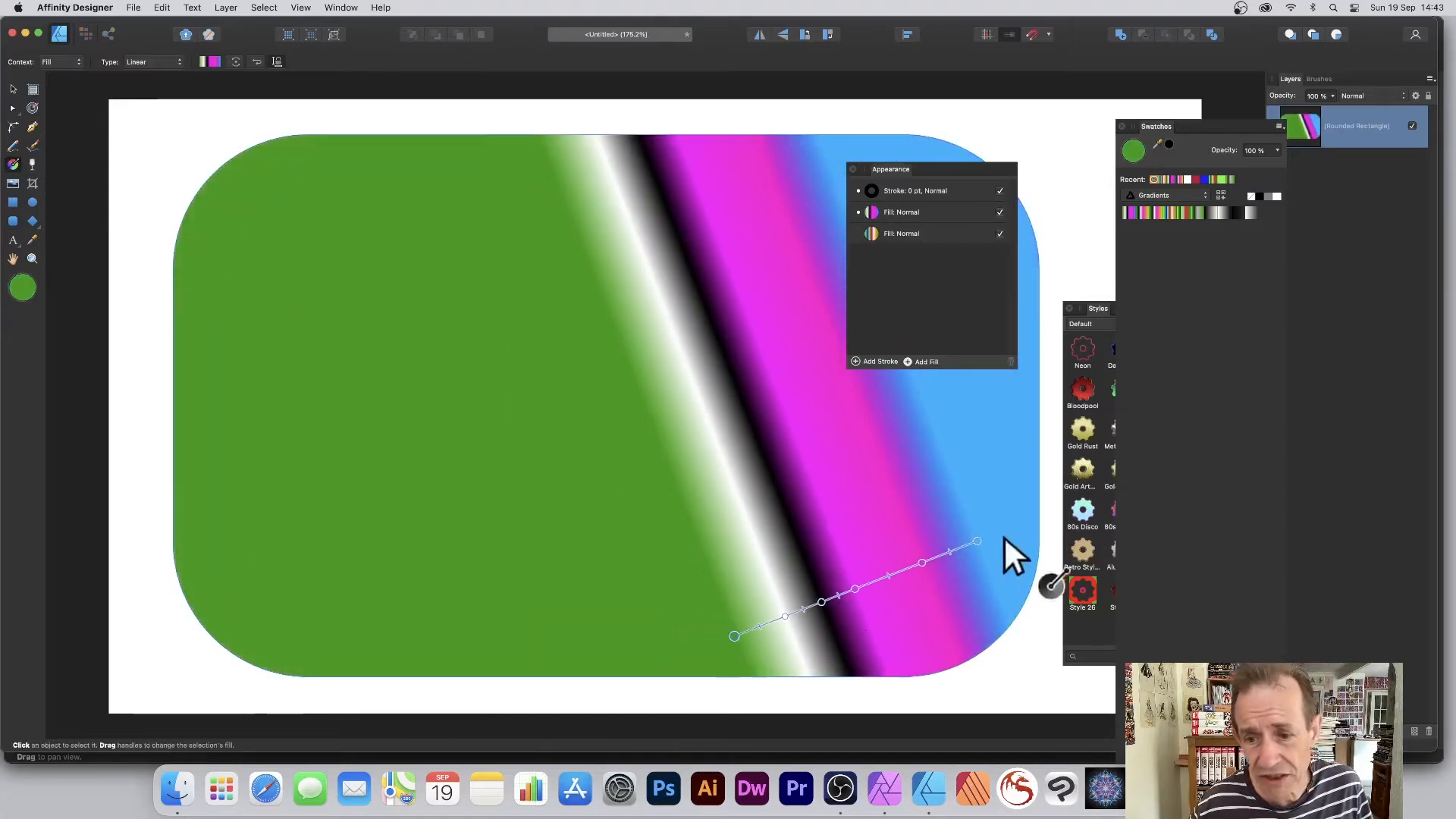
drag(978, 540, 637, 149)
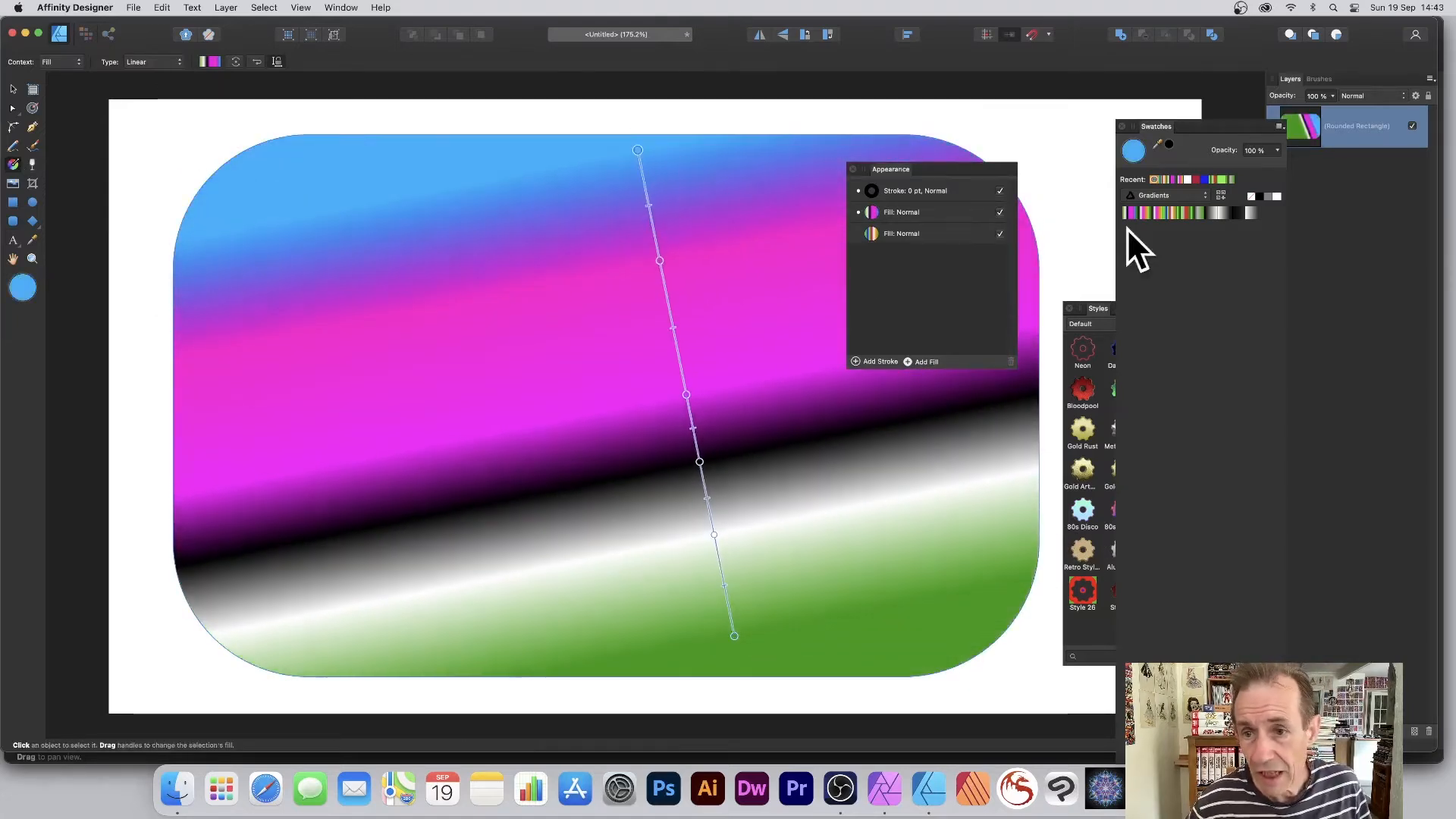
- Duplicate the magenta gradient fill and give the topmost copy the recently used multicolour radial gradient
right_click(948, 212)
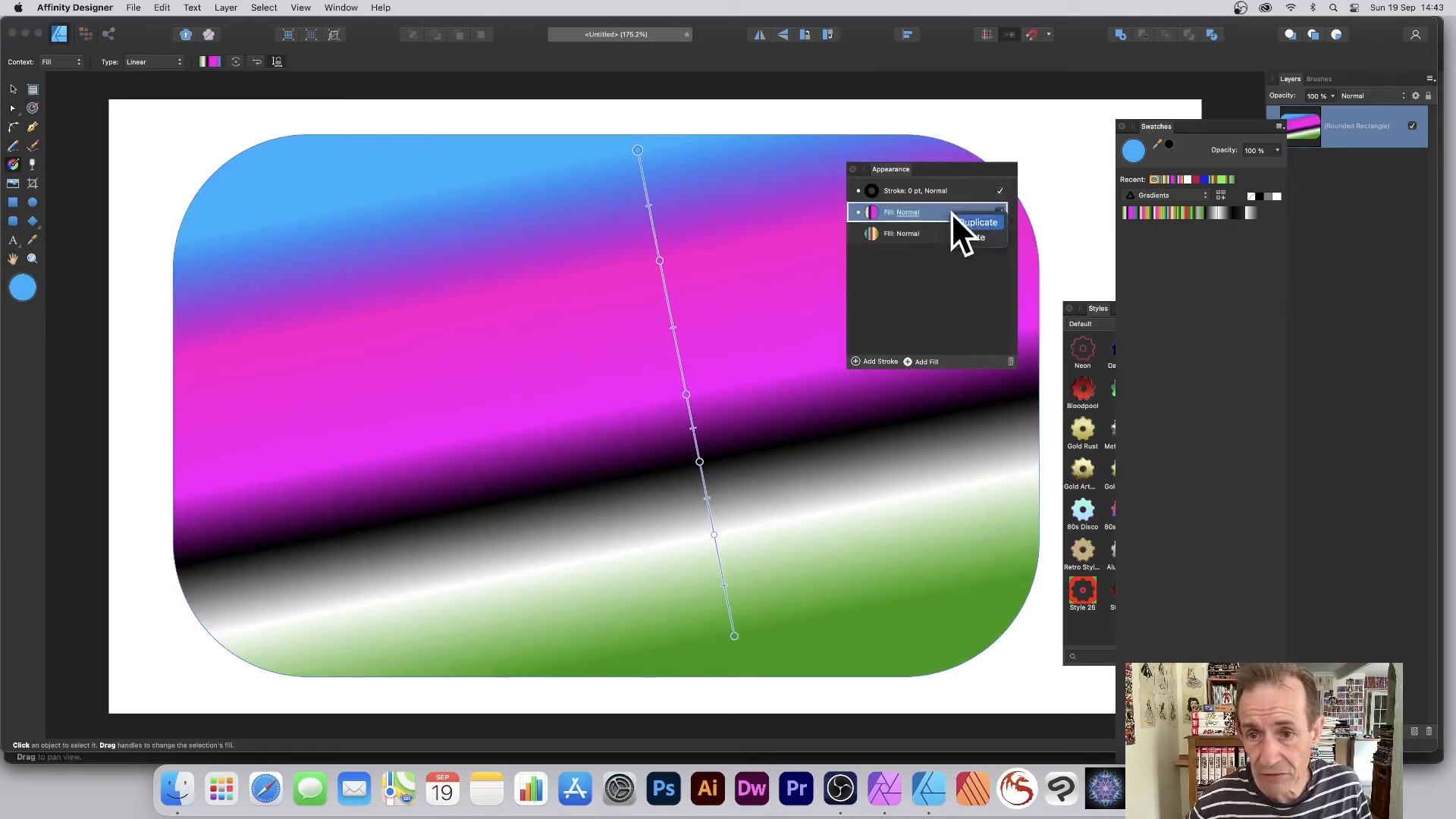
click(994, 225)
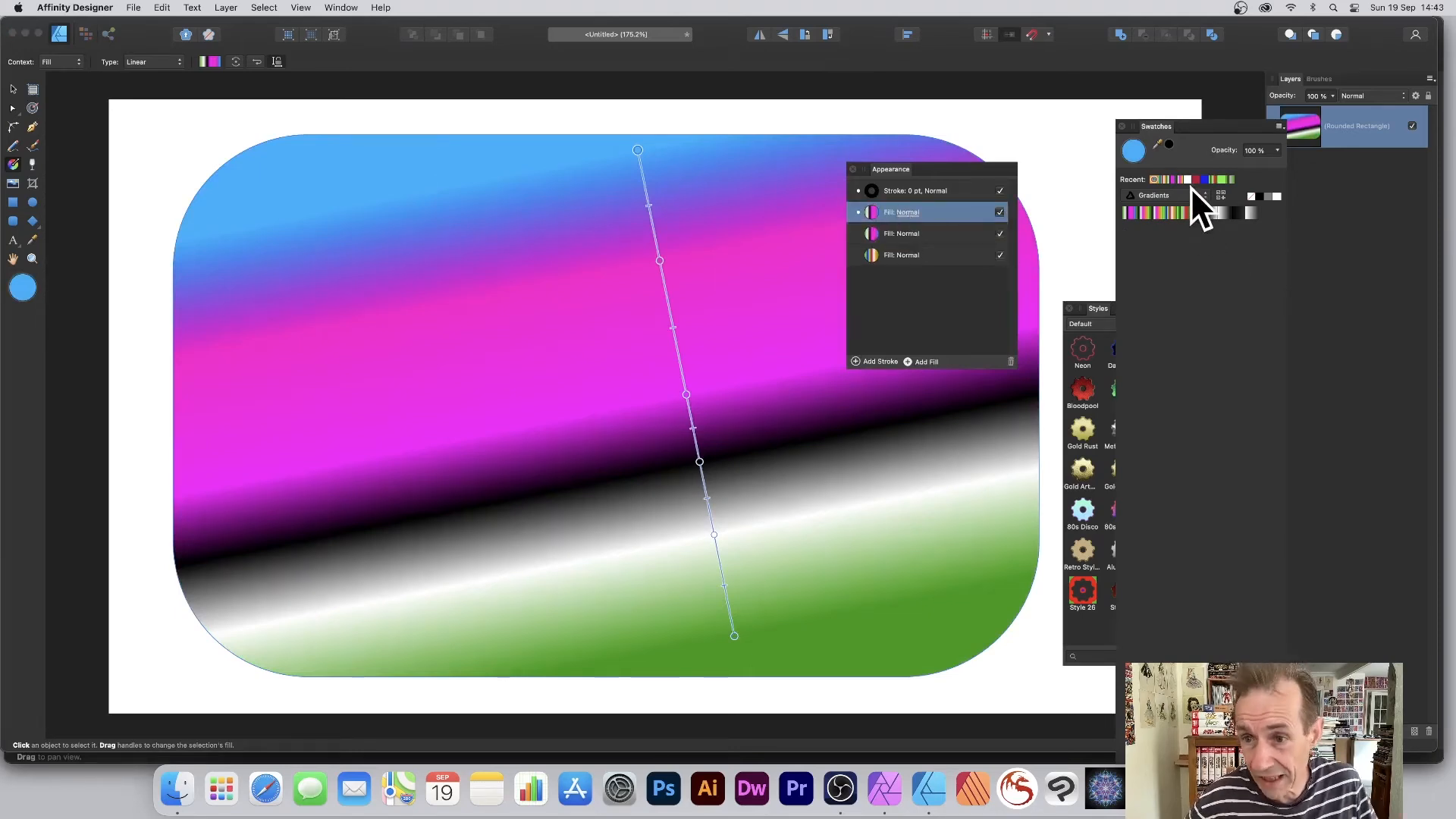
click(1155, 179)
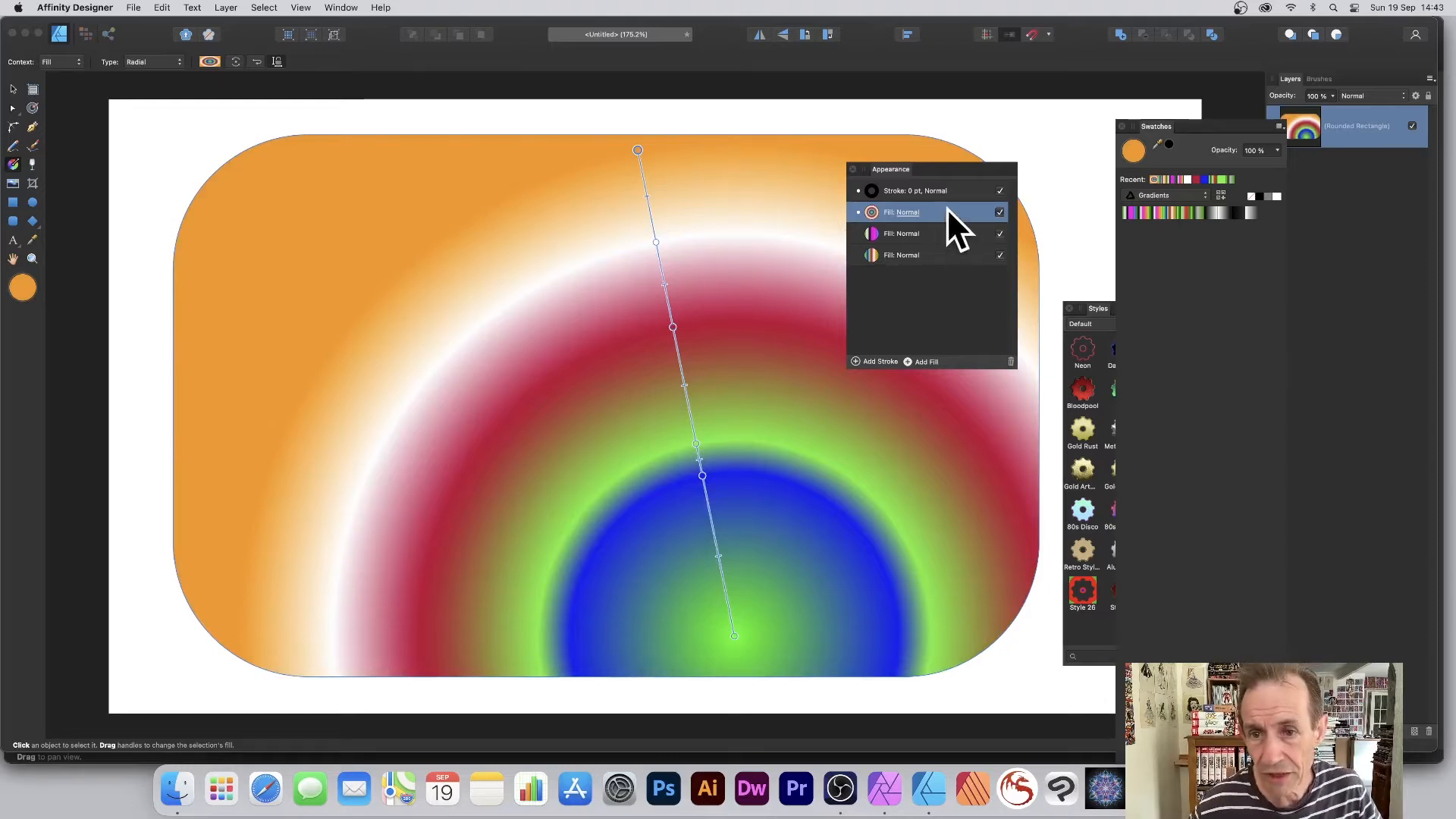
- Set the blend mode of both the radial fill and the magenta gradient fill to Difference
click(907, 213)
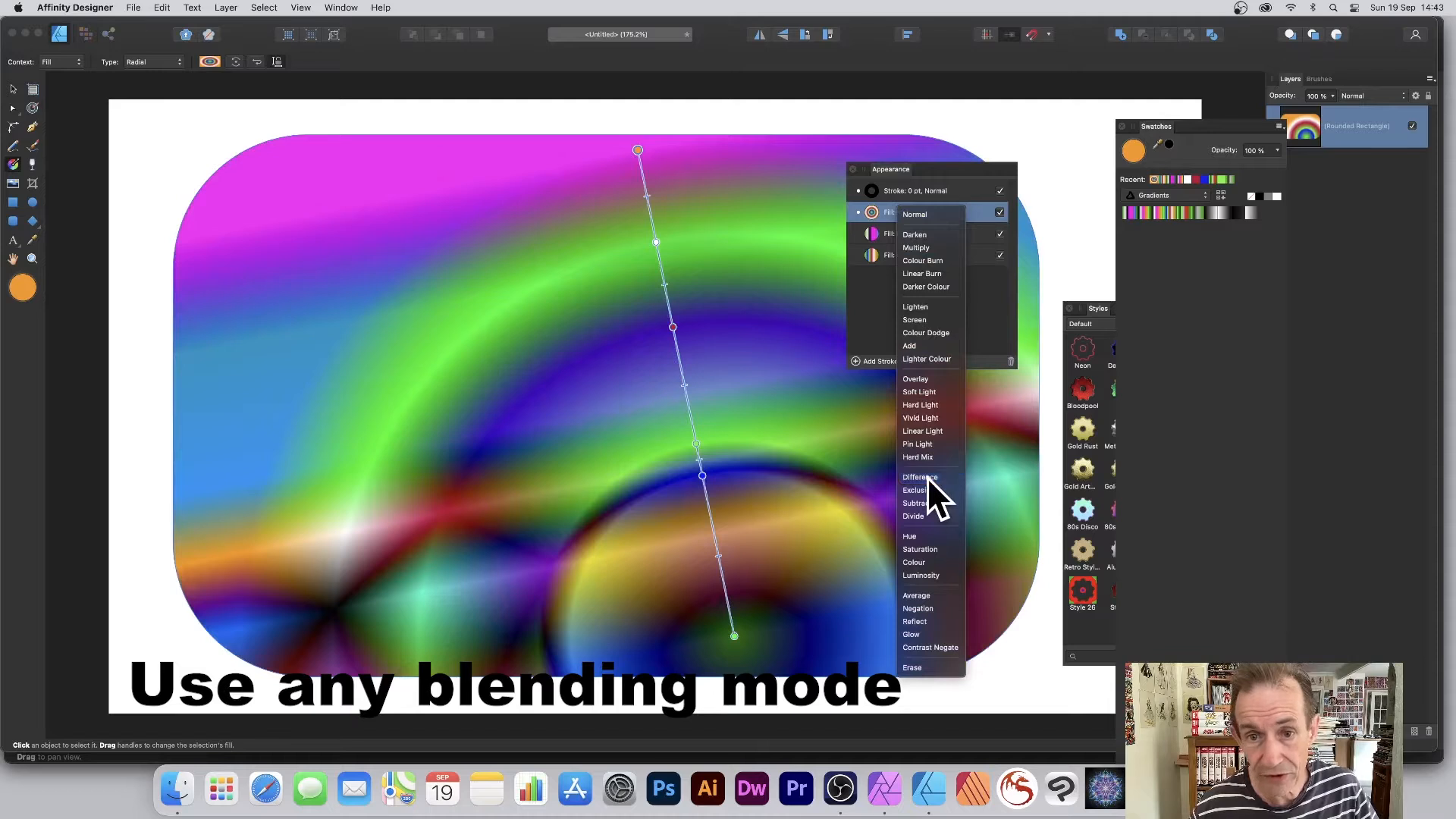
click(926, 477)
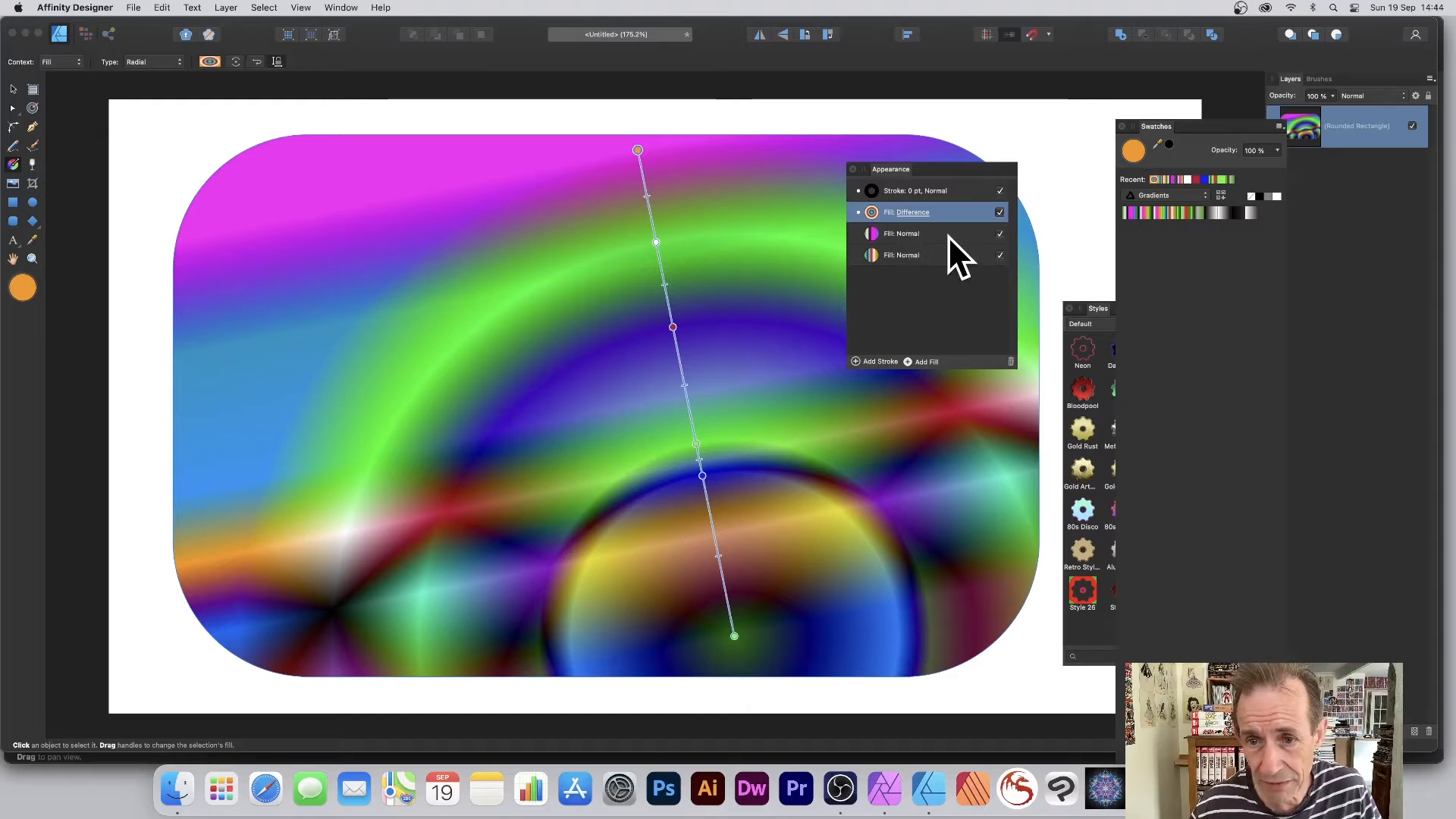
click(916, 235)
click(916, 235)
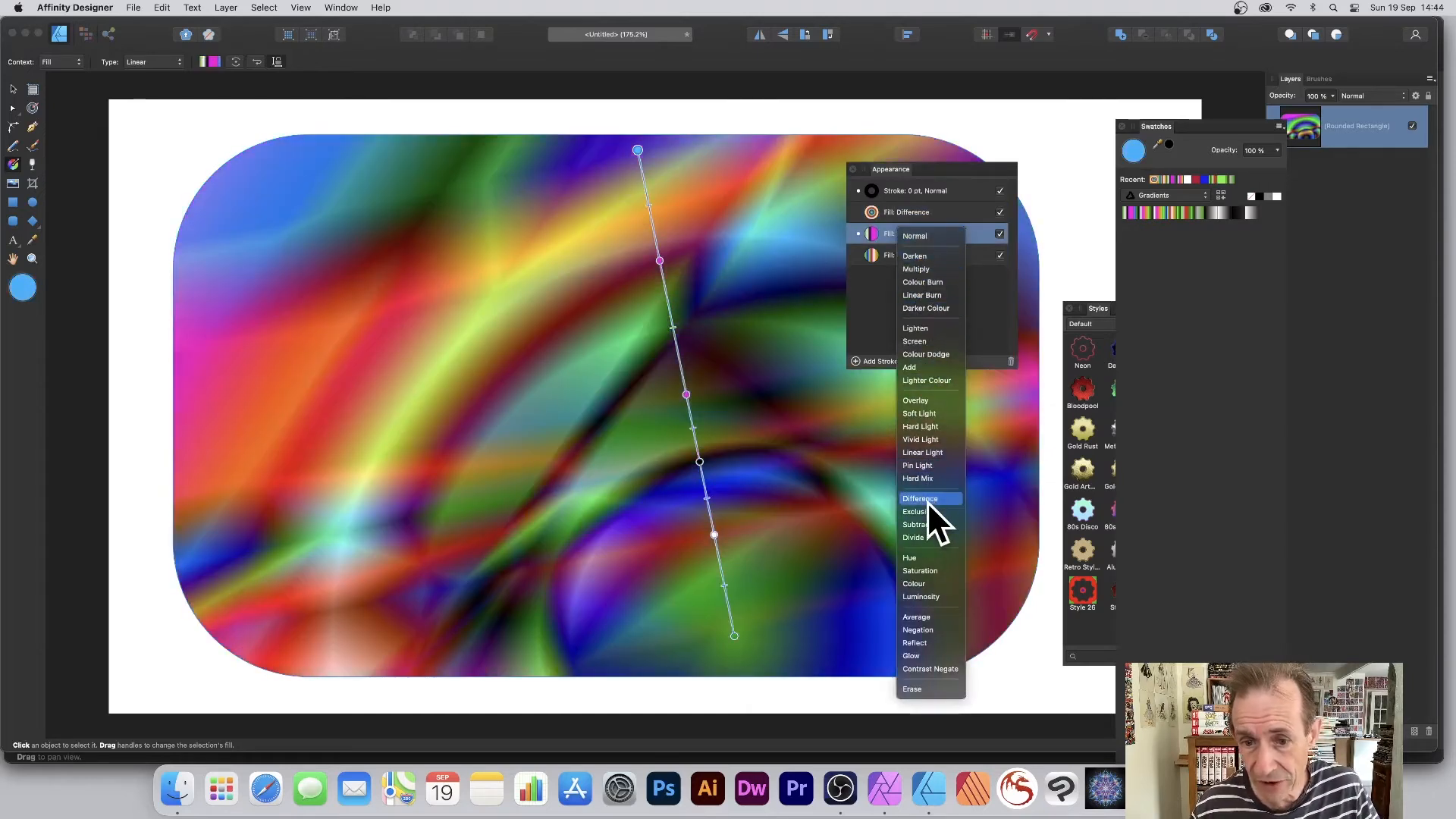
click(927, 502)
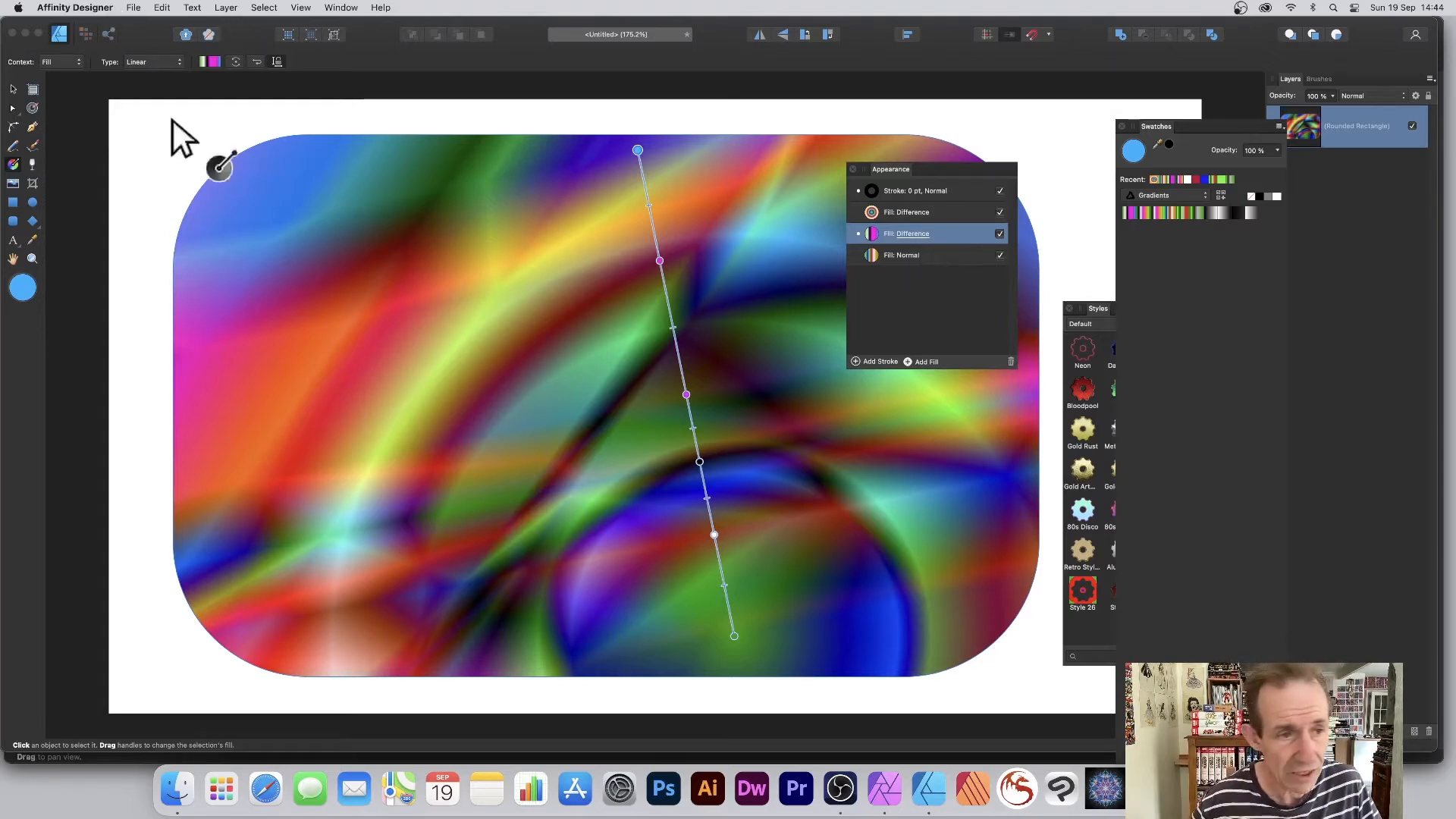
- Redirect the magenta fill's gradient diagonally so its blue end lies past the rectangle's lower-right corner, and shift the rectangle slightly left
click(13, 165)
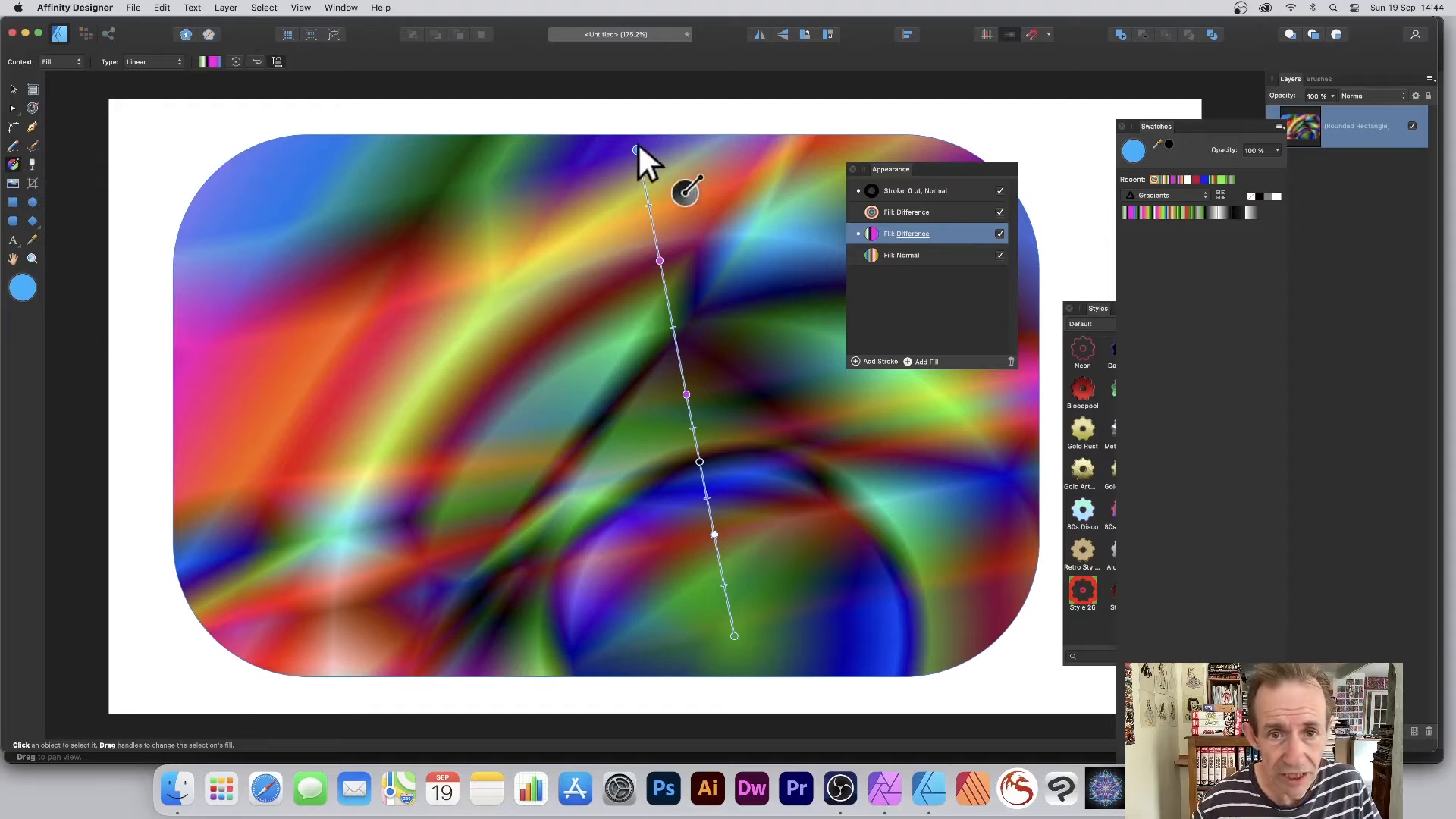
drag(637, 144, 1009, 689)
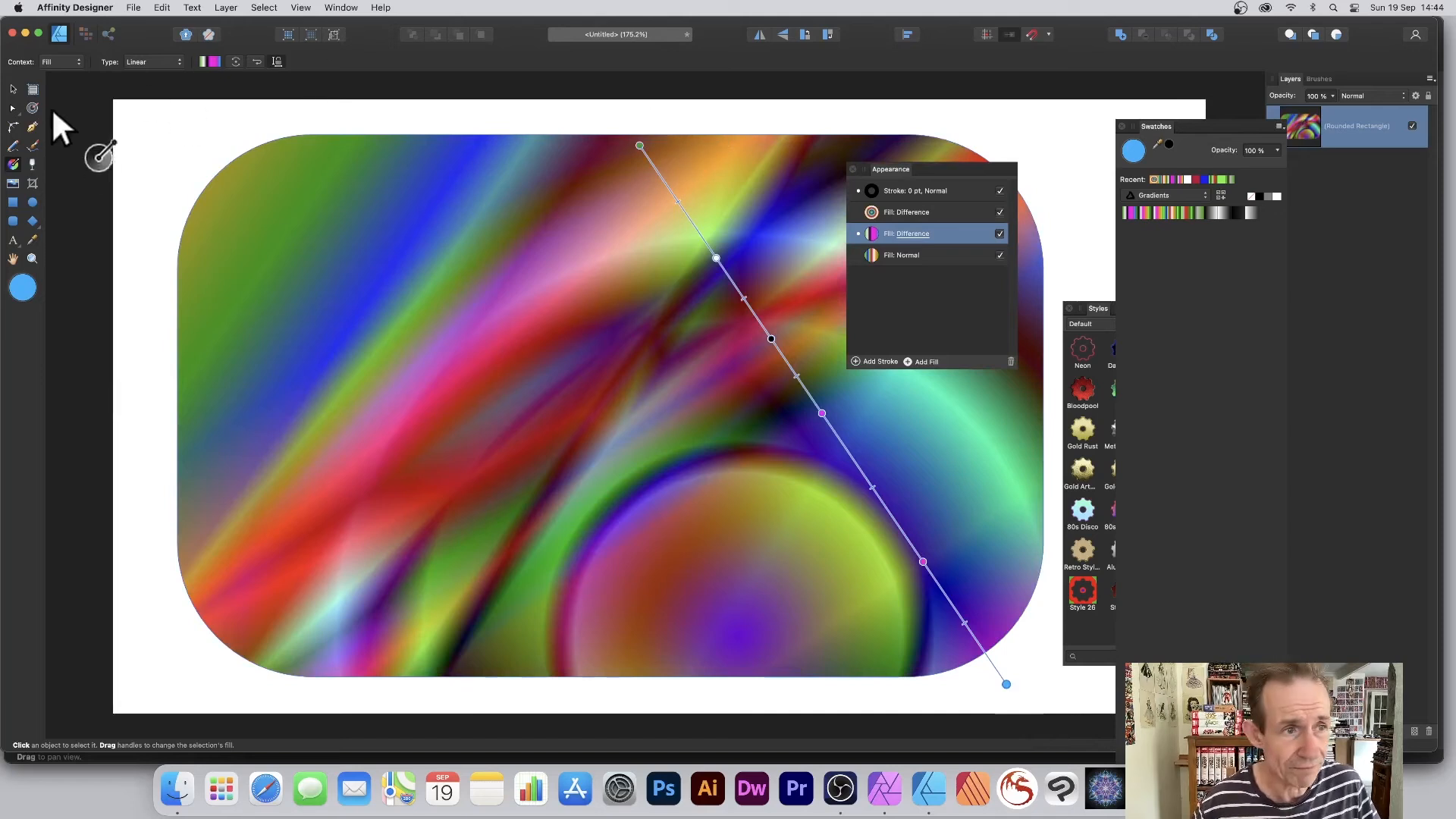
click(13, 89)
mouse_move(634, 213)
mouse_down()
mouse_move(609, 234)
mouse_move(620, 230)
mouse_up()
- Save the rounded rectangle's layered fills as a new style in the Default category
drag(914, 168, 955, 159)
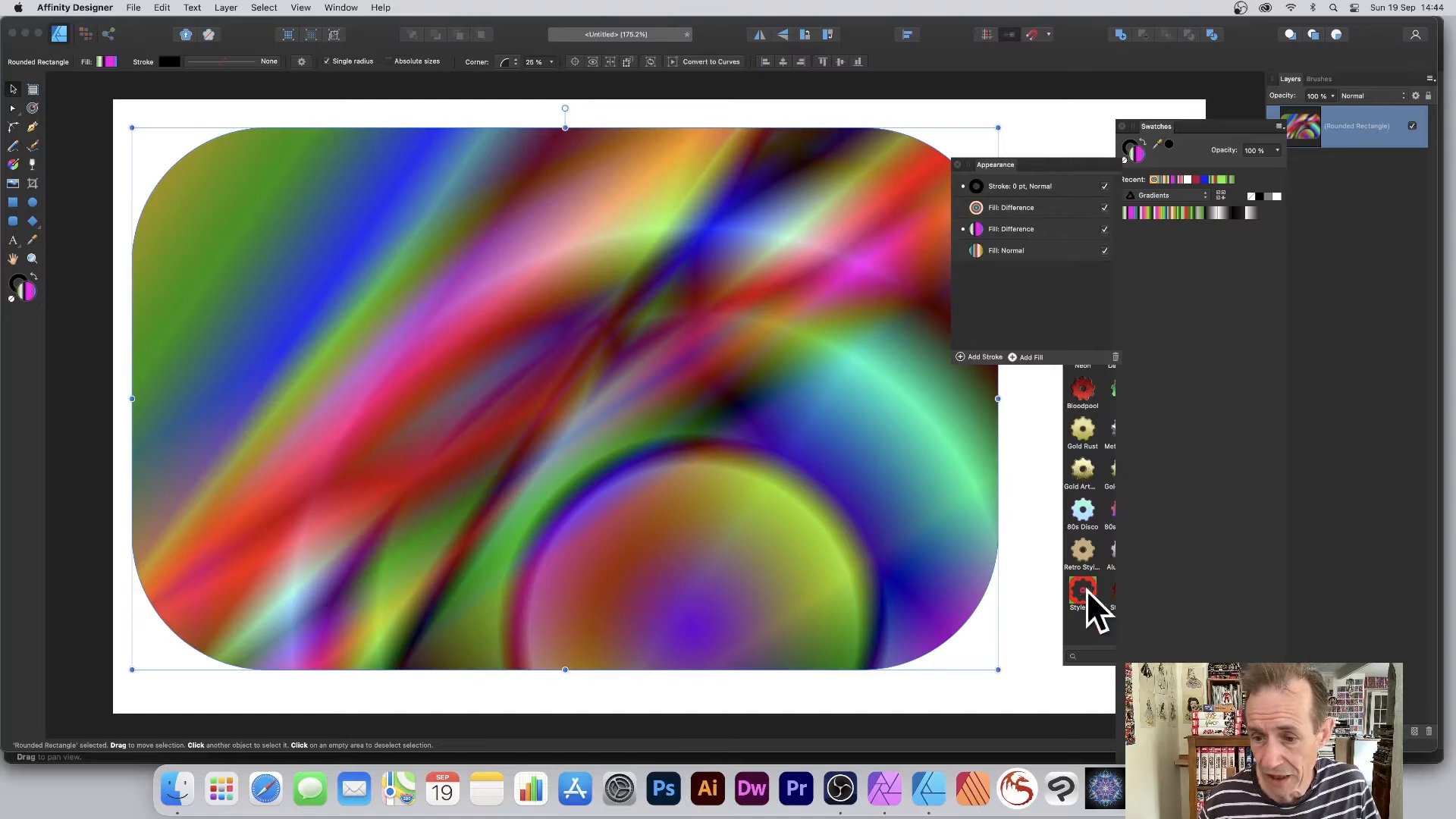
click(1097, 657)
drag(1088, 314, 830, 203)
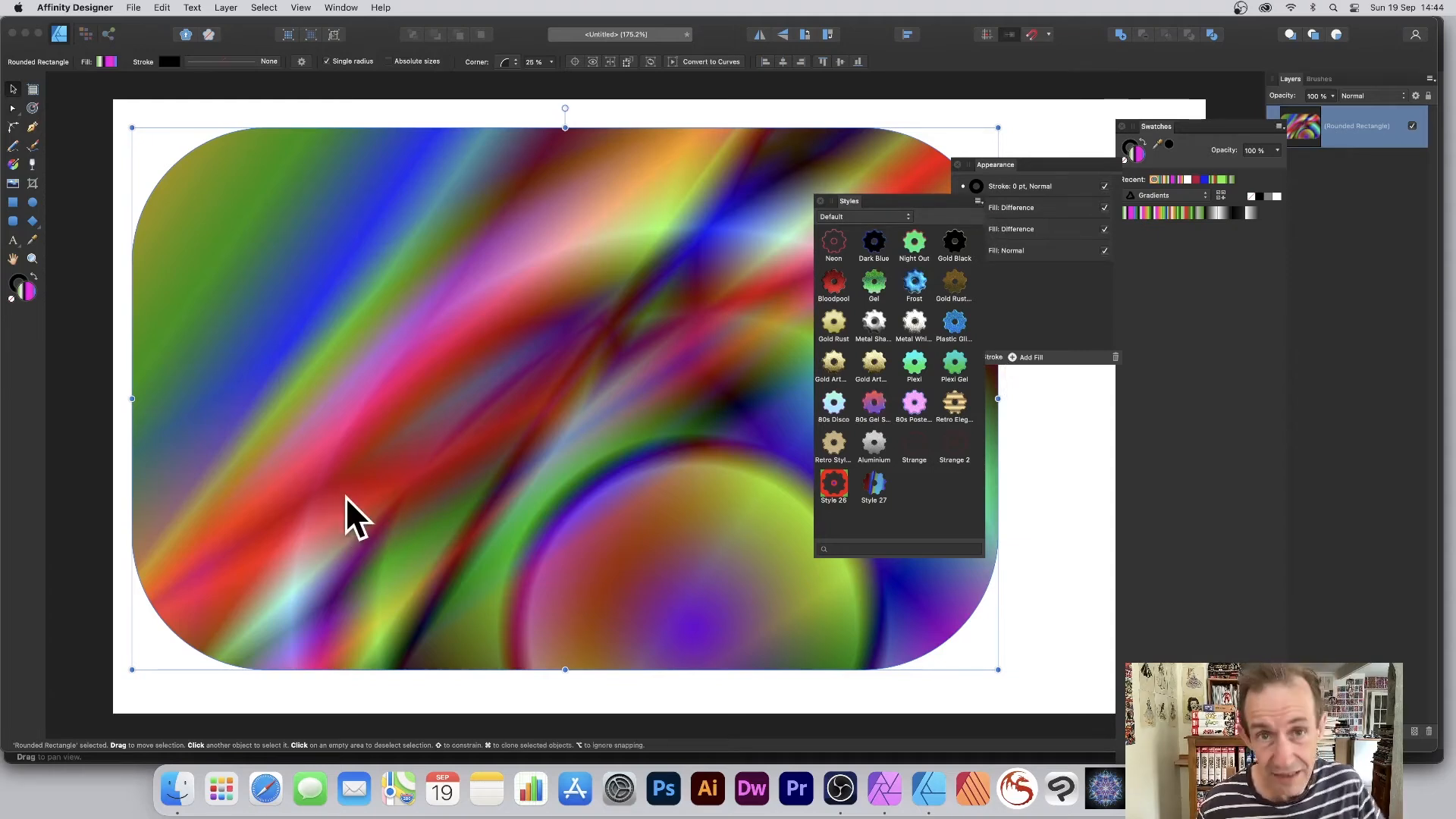
click(978, 201)
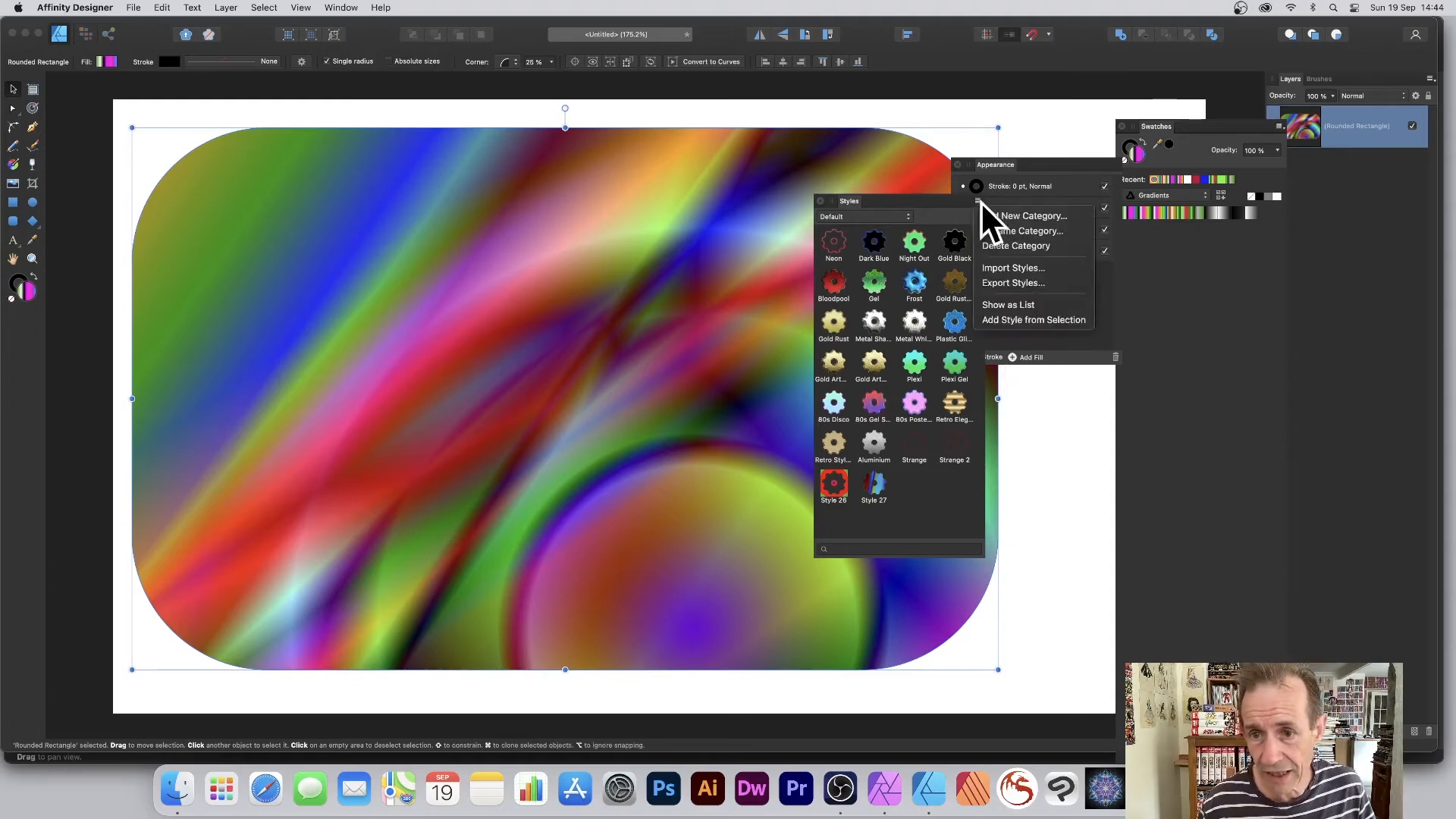
click(1036, 318)
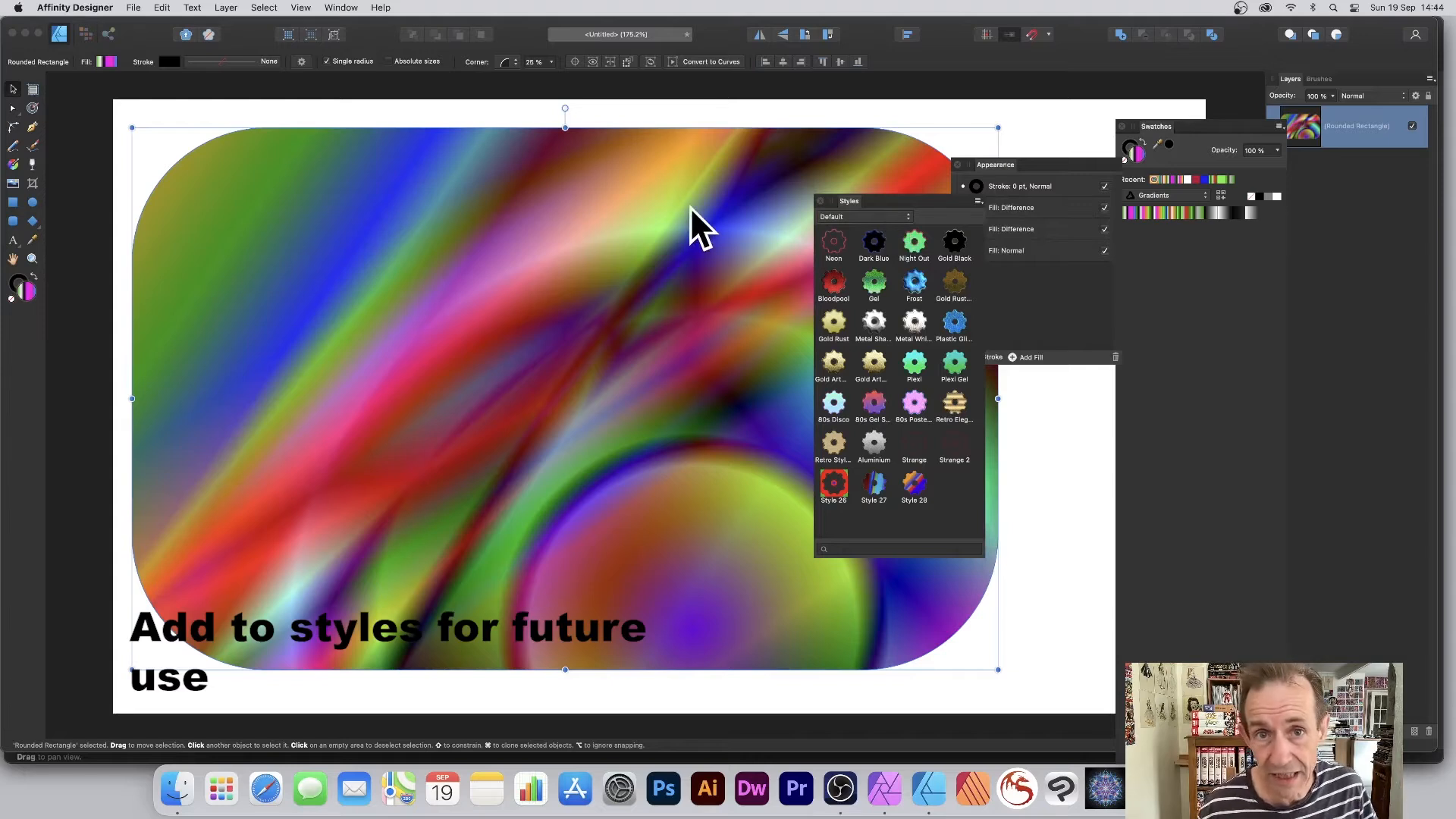
- Clear the floating windows off the artwork and send the document to Affinity Photo for editing
drag(850, 199, 1138, 414)
drag(990, 160, 1116, 159)
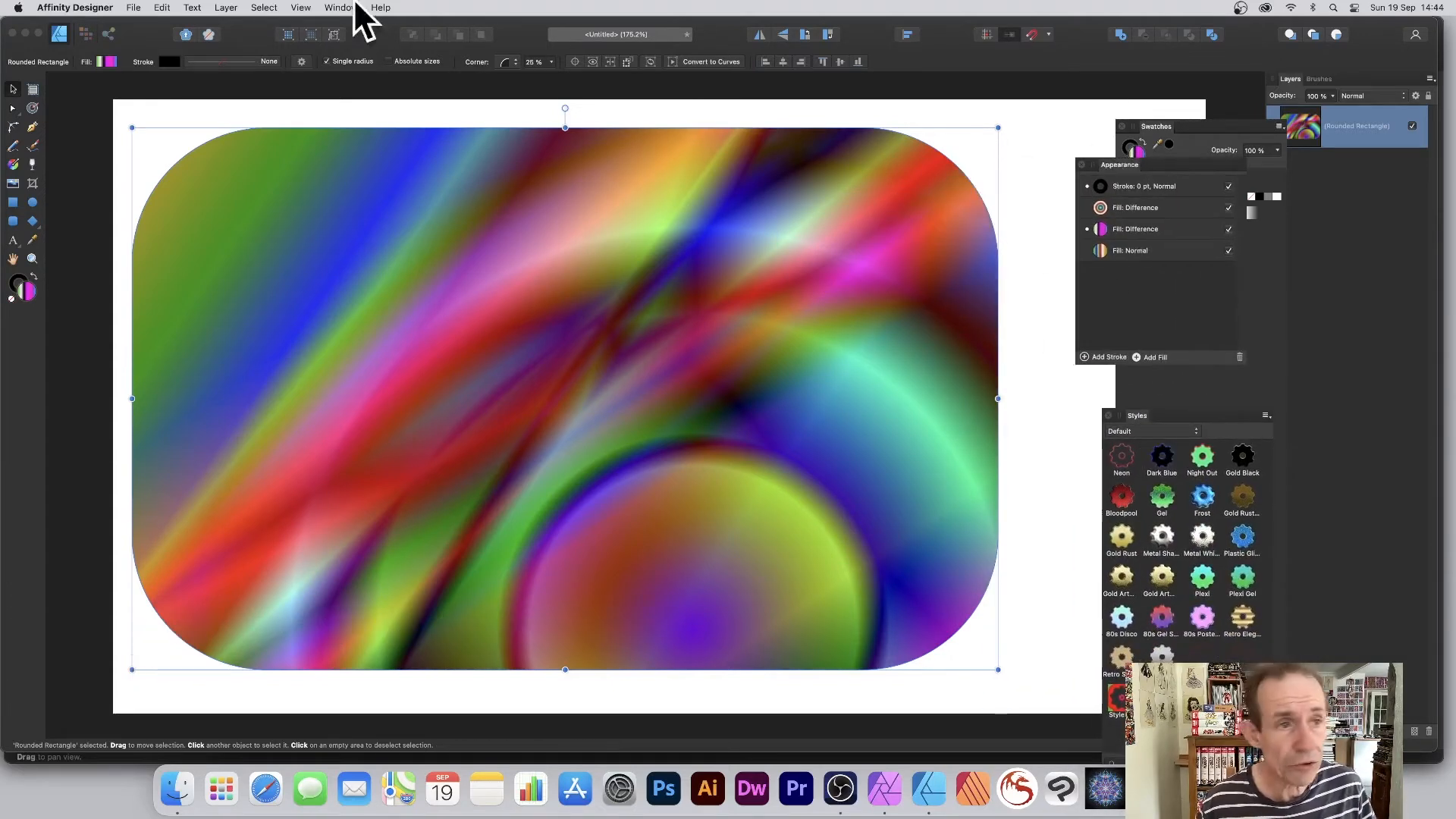
click(135, 9)
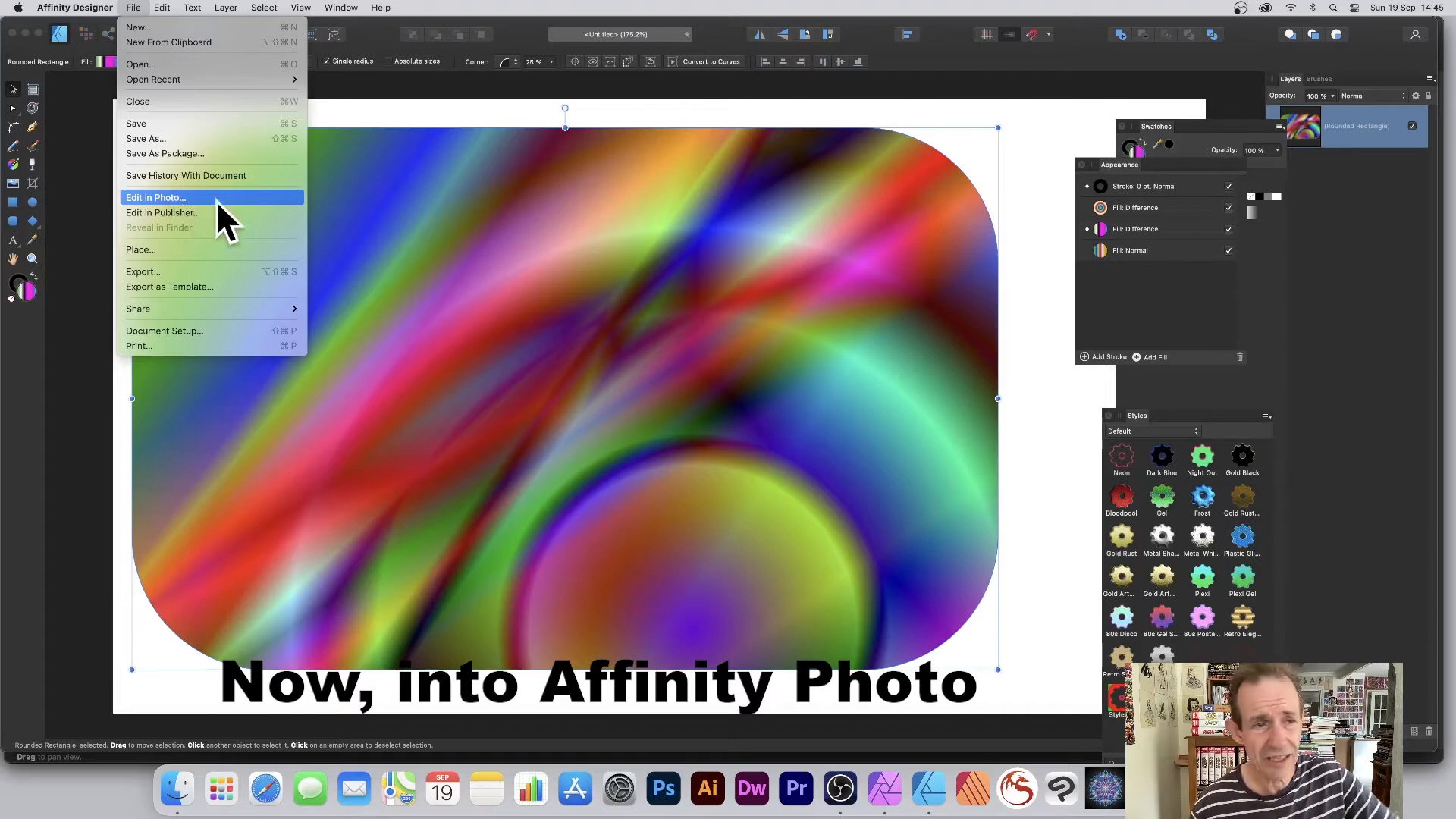
click(144, 197)
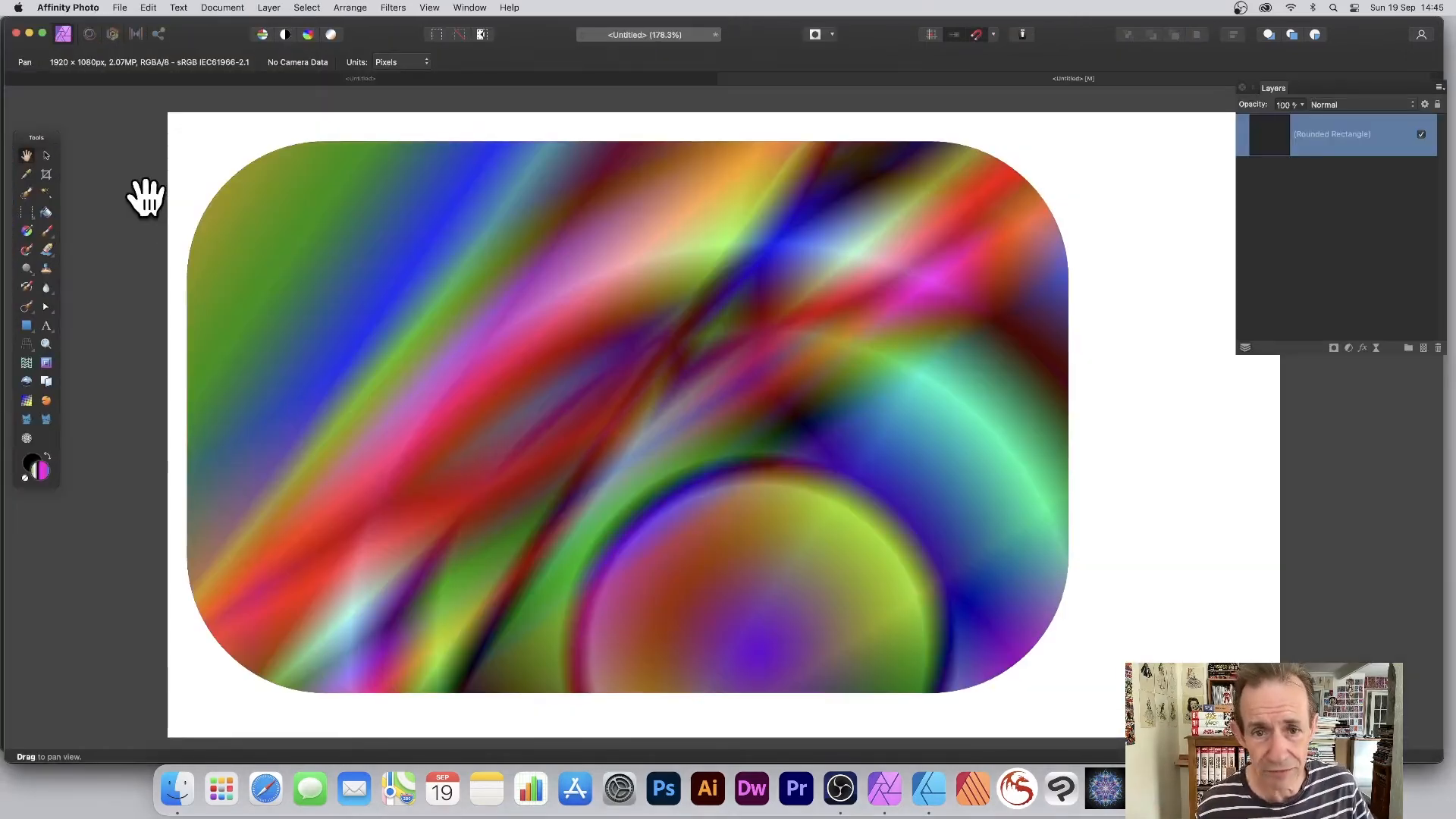
- Shift the rounded rectangle slightly right and make it narrower by resizing from its two upper corners
click(46, 155)
drag(548, 241, 580, 232)
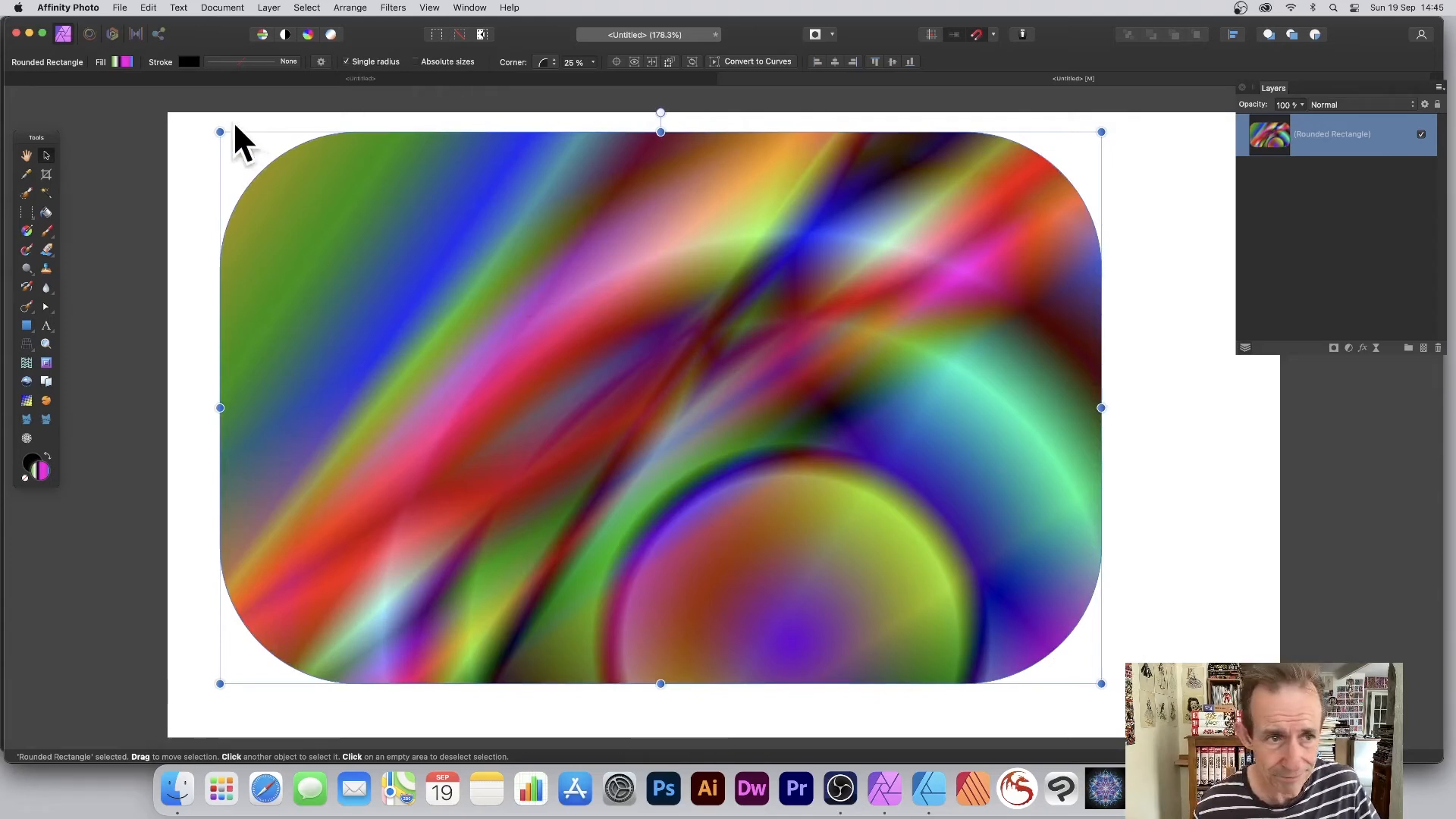
drag(220, 132, 245, 175)
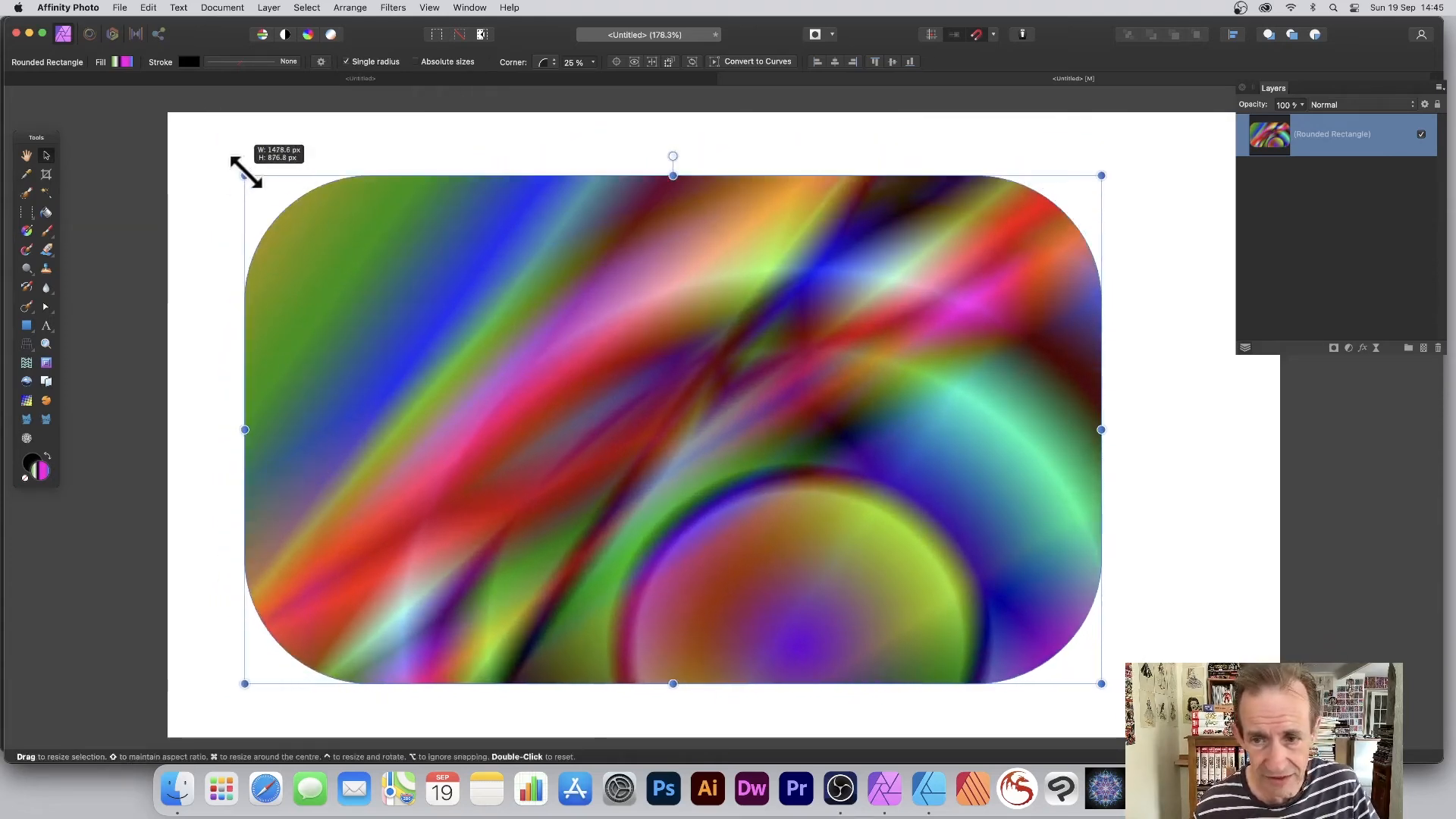
drag(1101, 175, 996, 145)
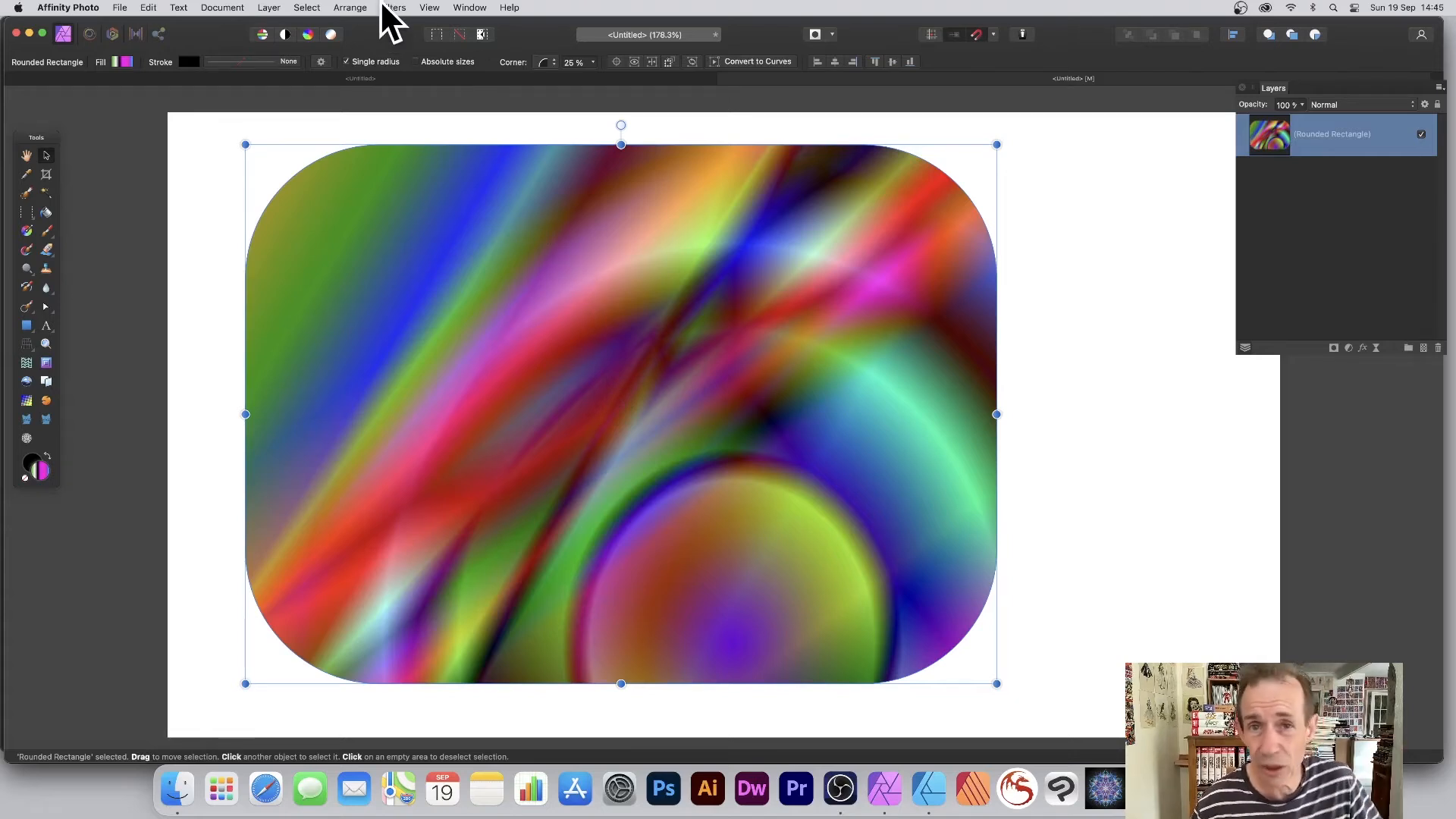
click(430, 8)
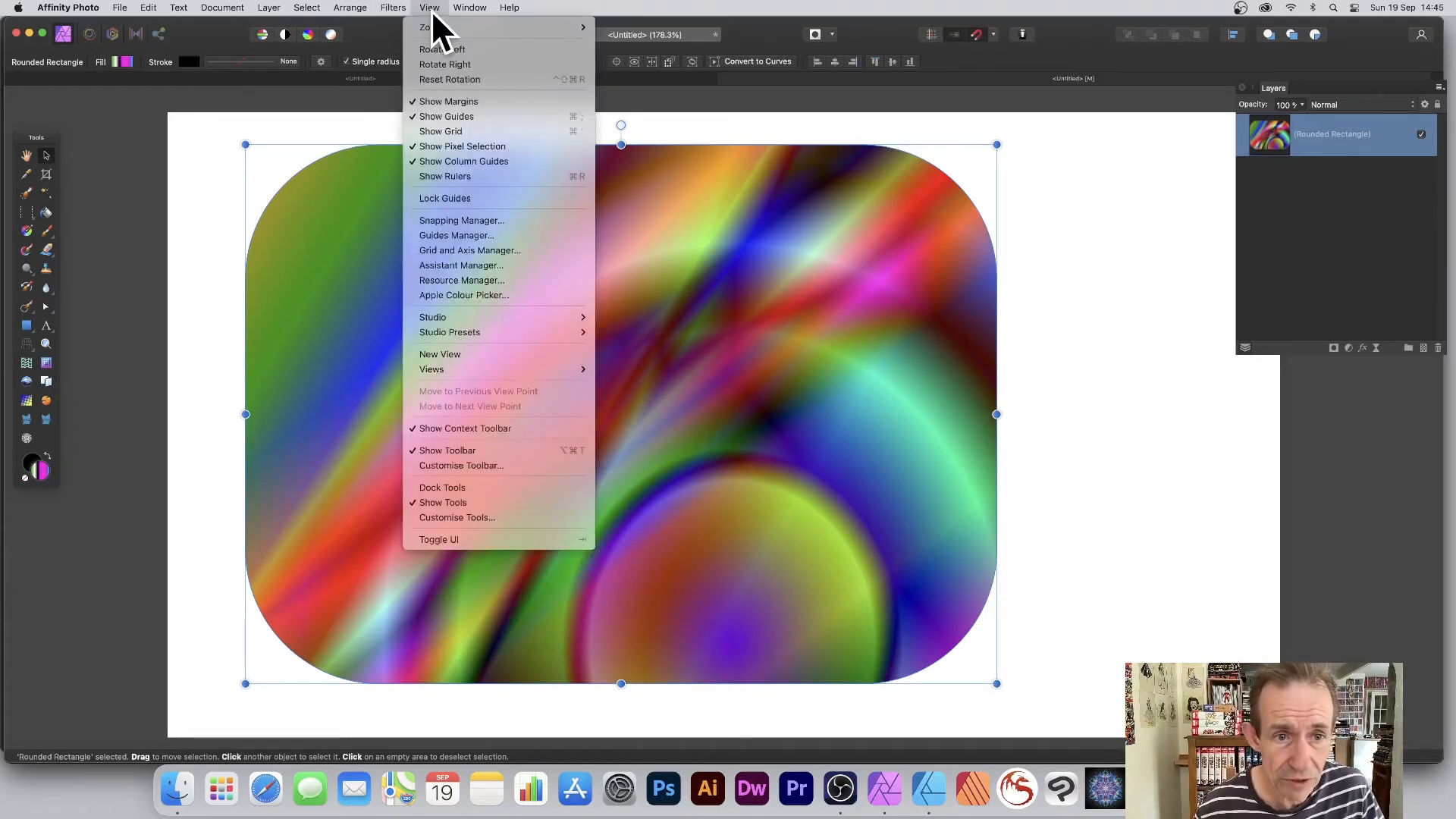
mouse_move(490, 316)
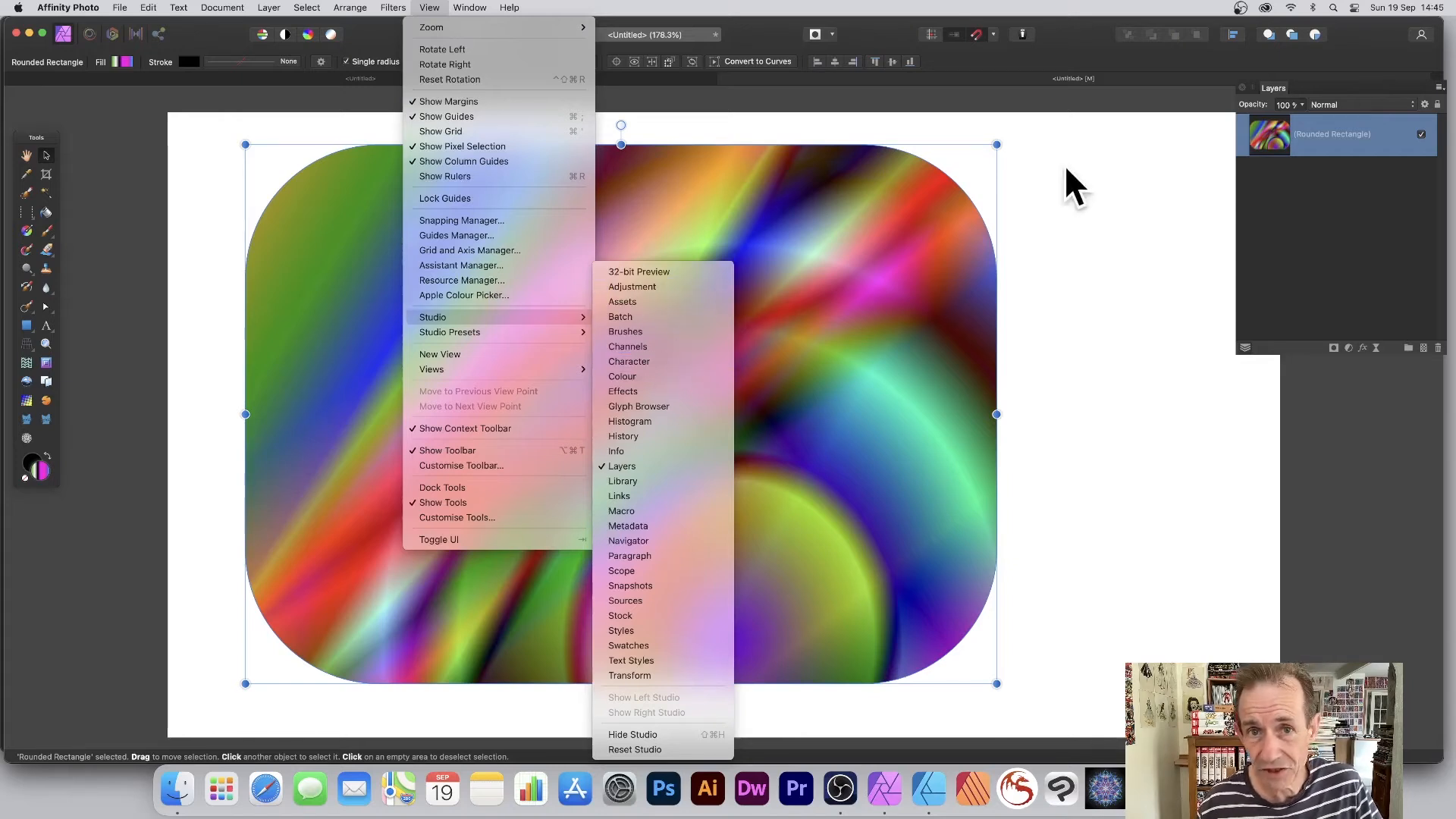
click(846, 168)
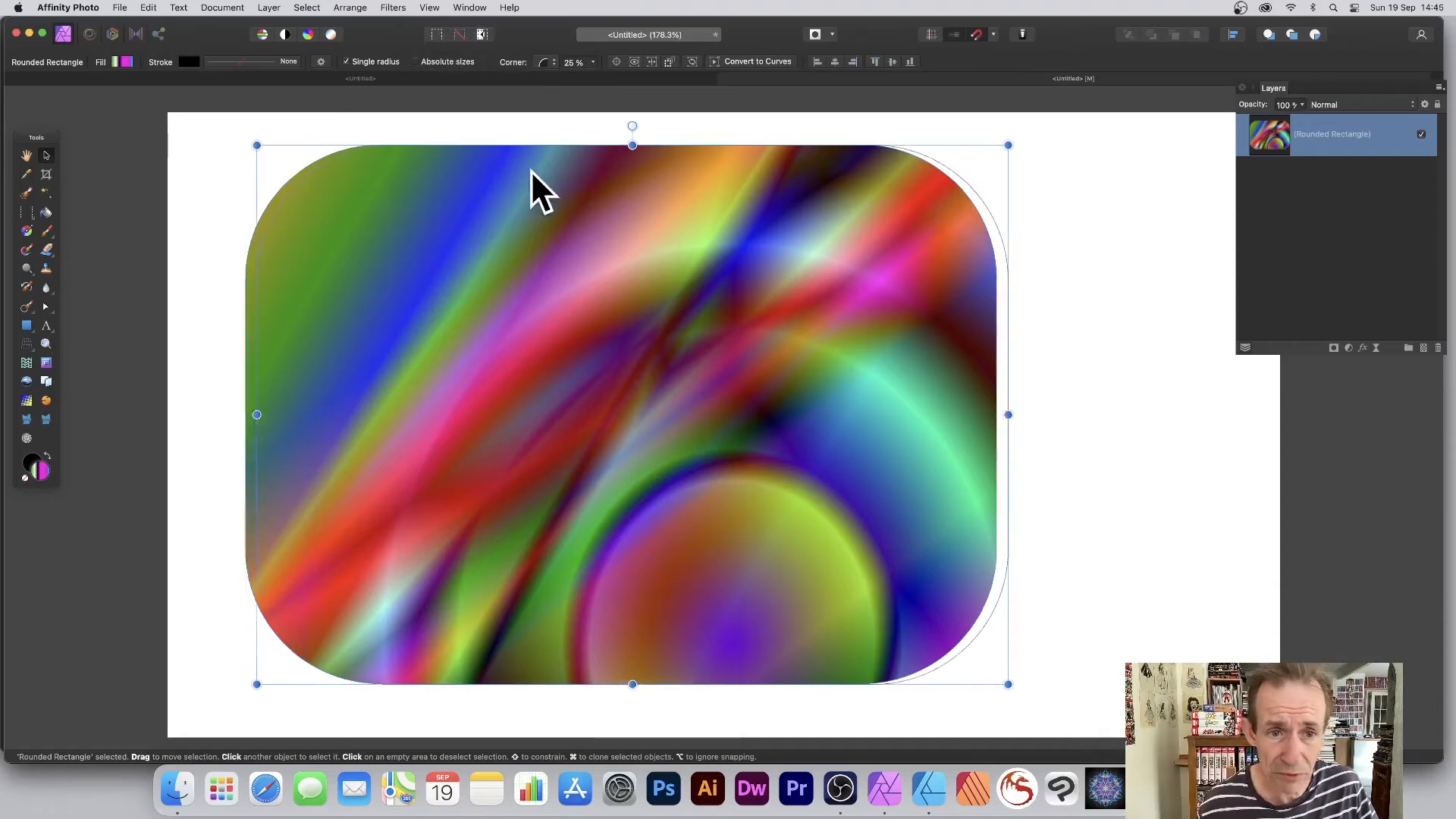
- Shift the rounded rectangle slightly right and up, and add a live Halftone filter layer to it
drag(524, 169, 575, 162)
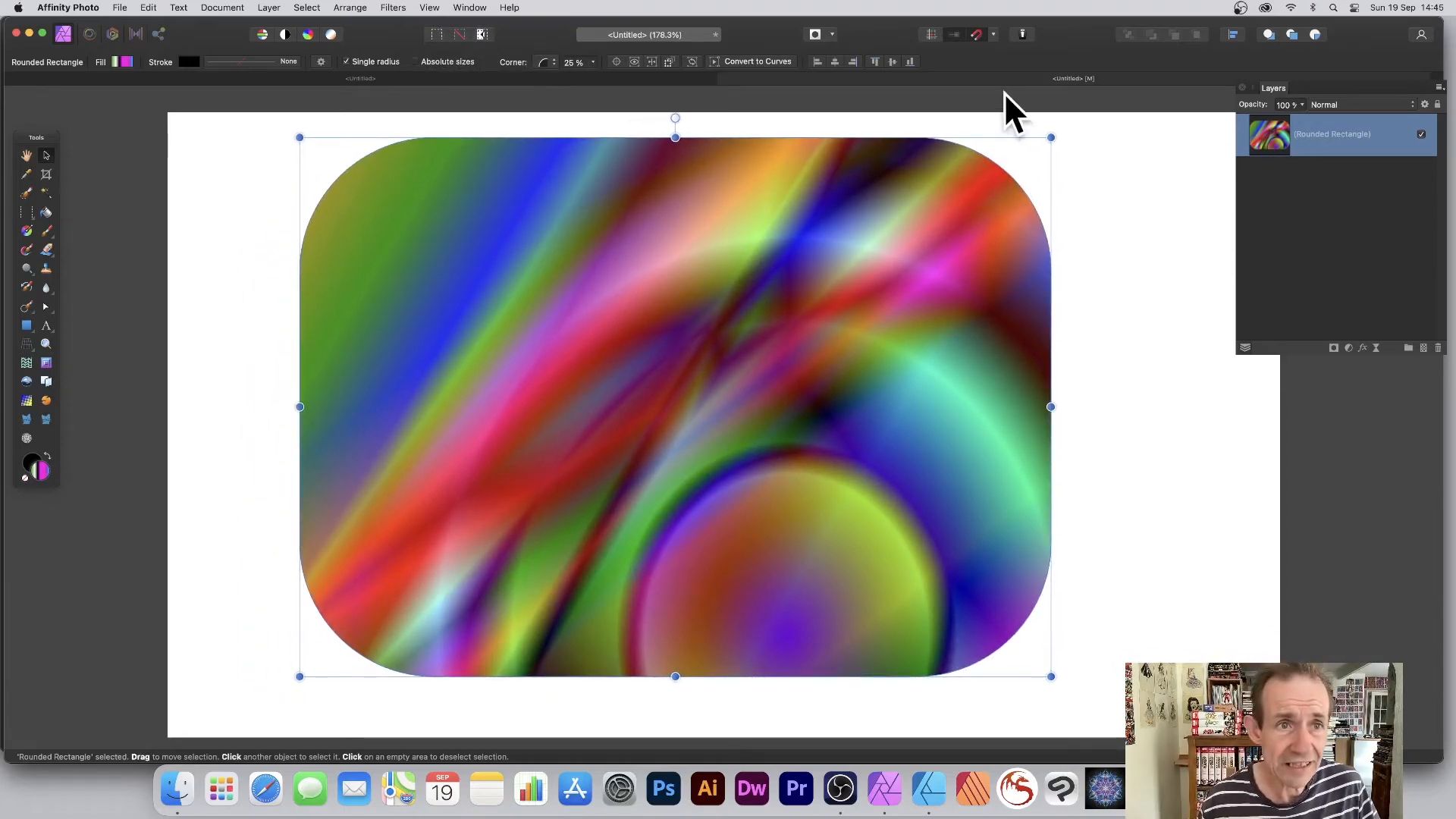
click(270, 7)
mouse_move(317, 213)
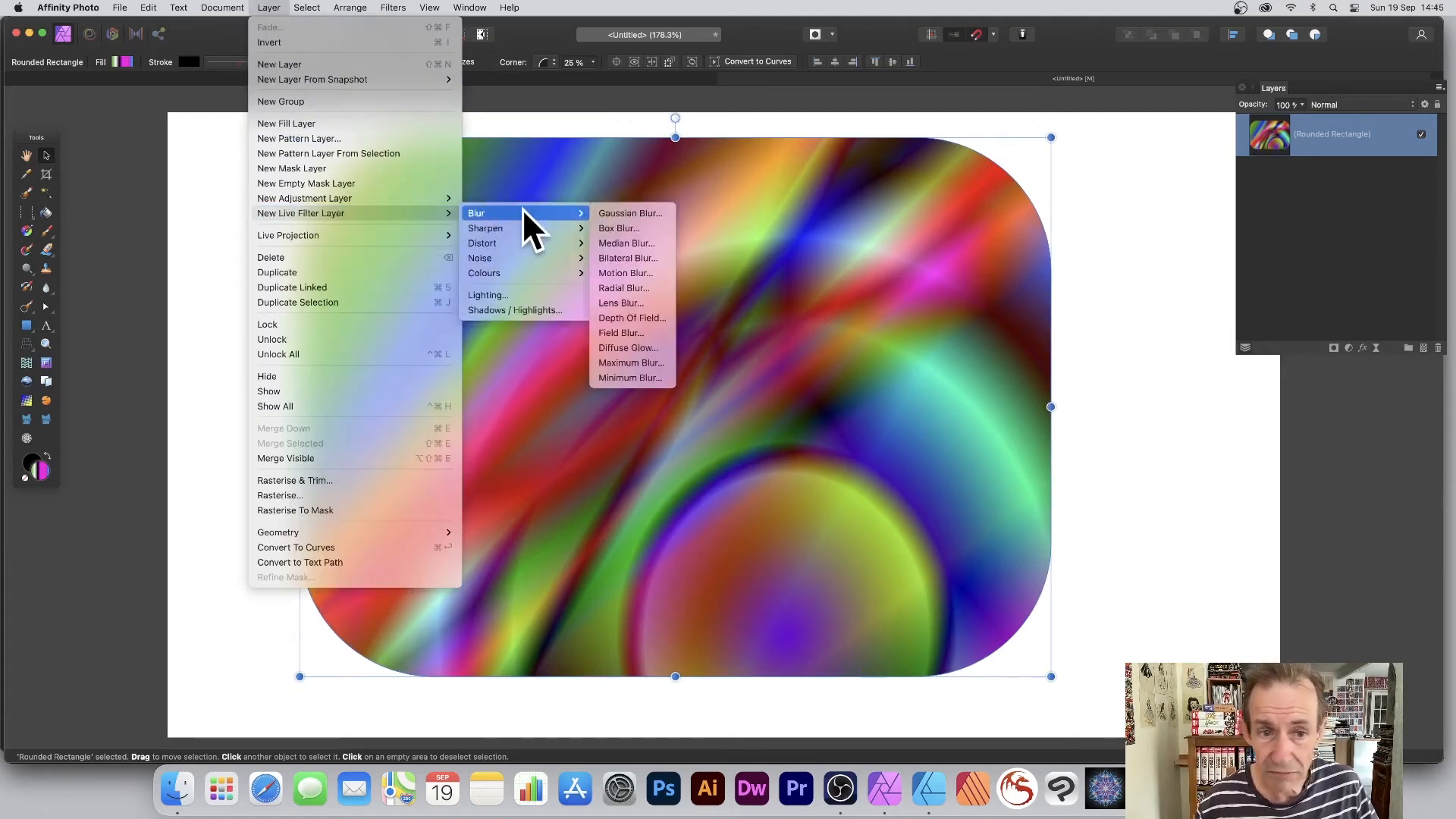
mouse_move(522, 241)
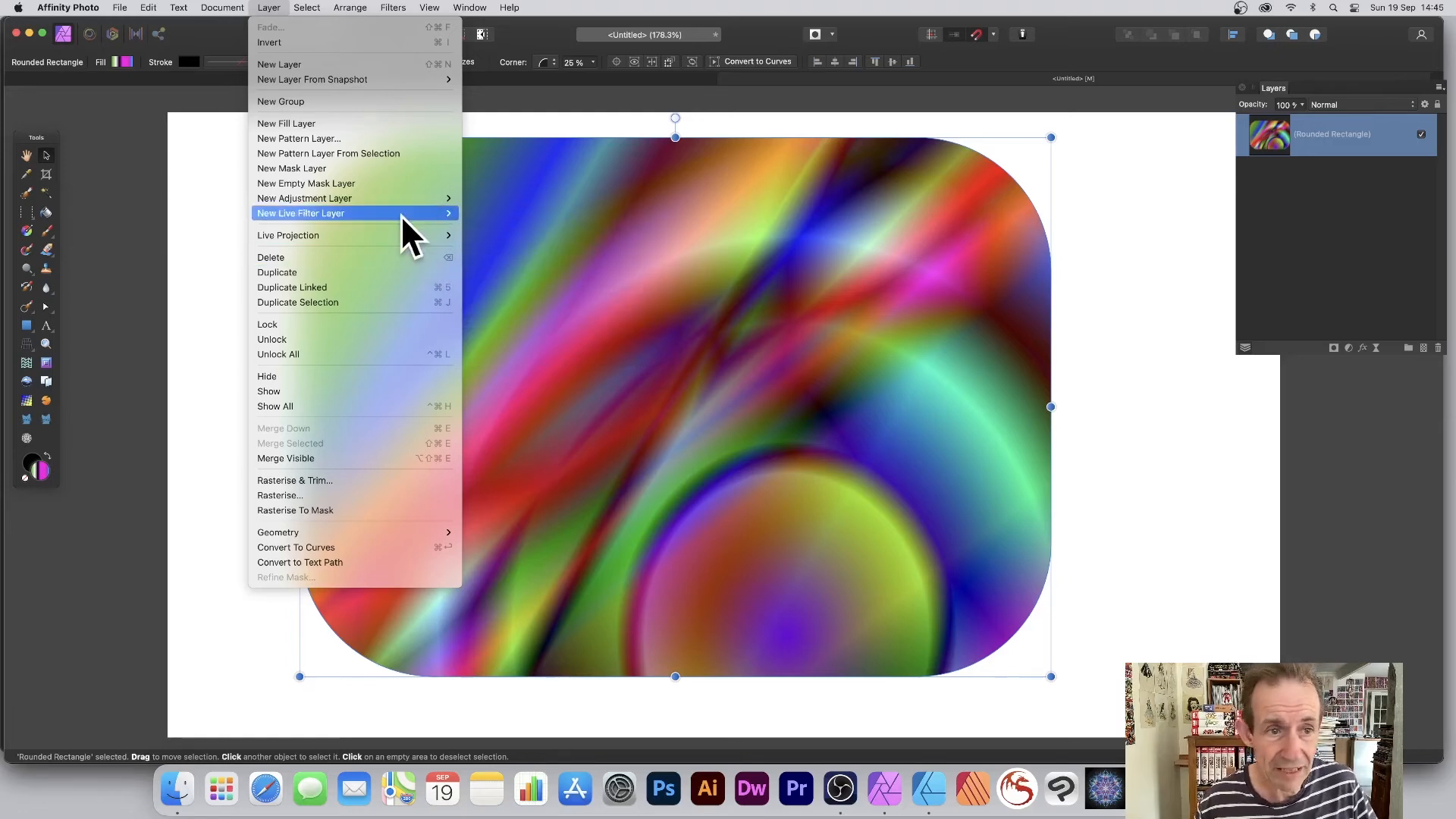
mouse_move(534, 274)
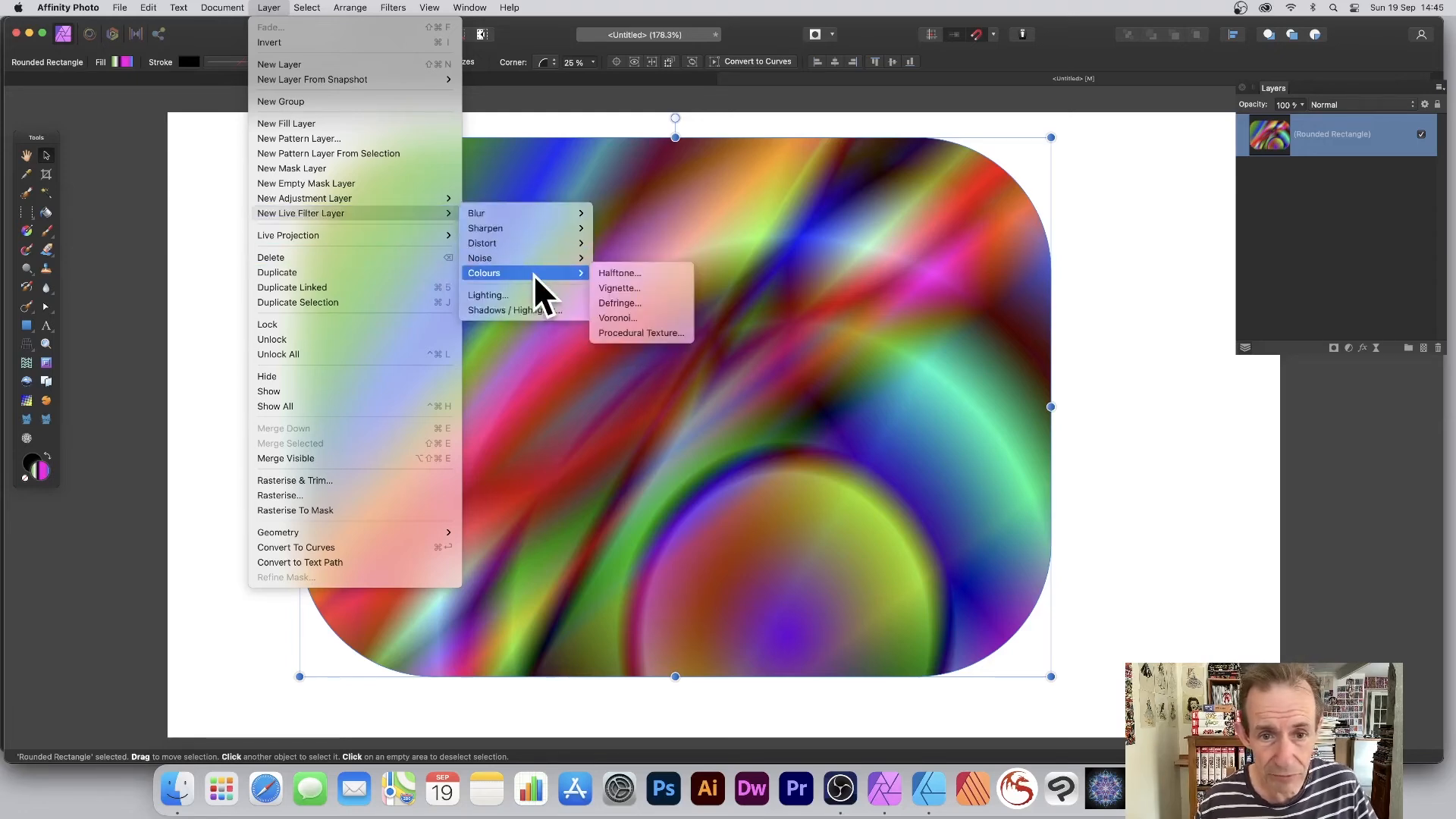
click(653, 272)
drag(1282, 466, 838, 210)
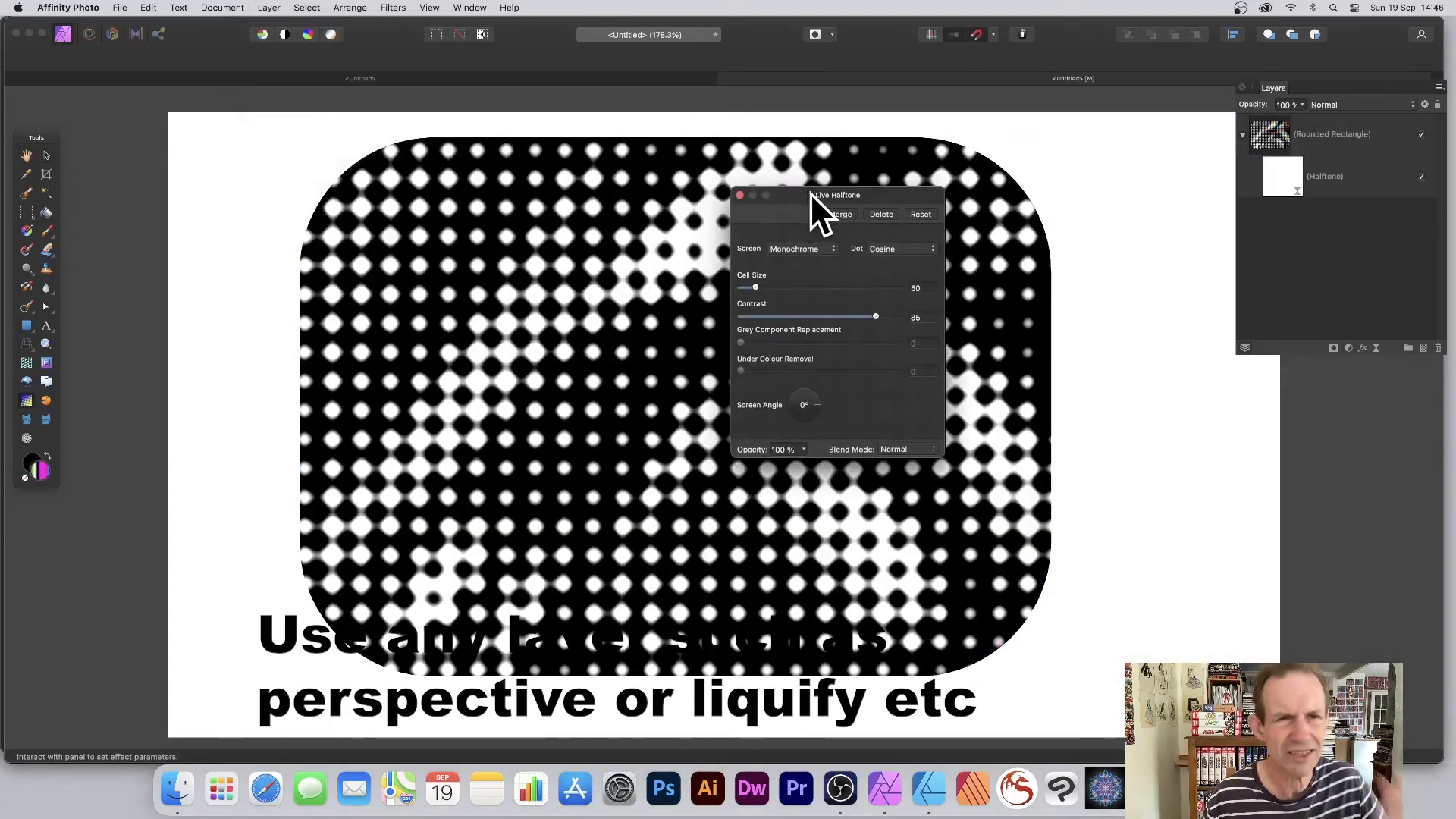
- Set the live Halftone filter's blend mode to Multiply, close its settings and reselect the rounded rectangle
click(902, 452)
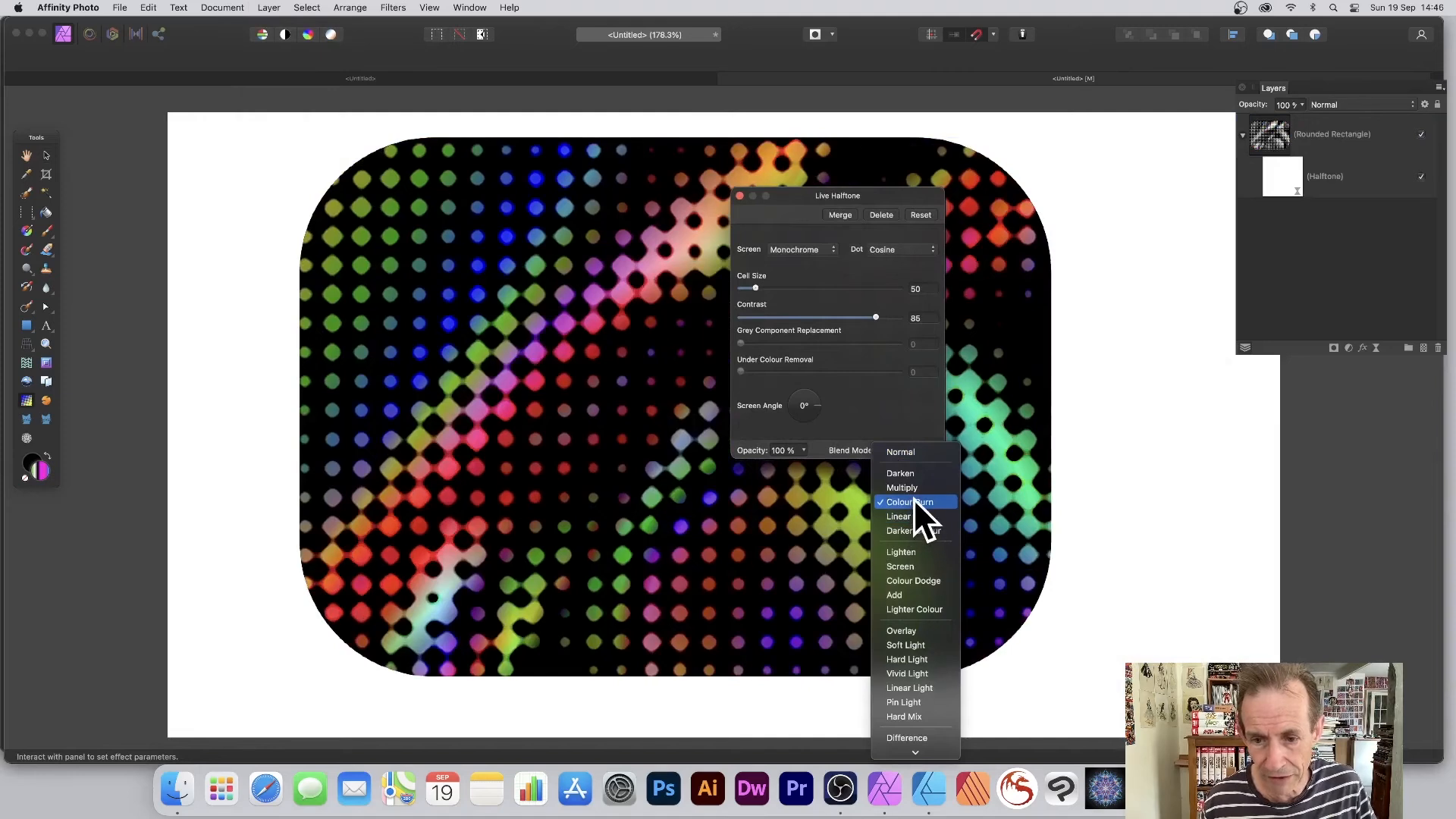
click(916, 486)
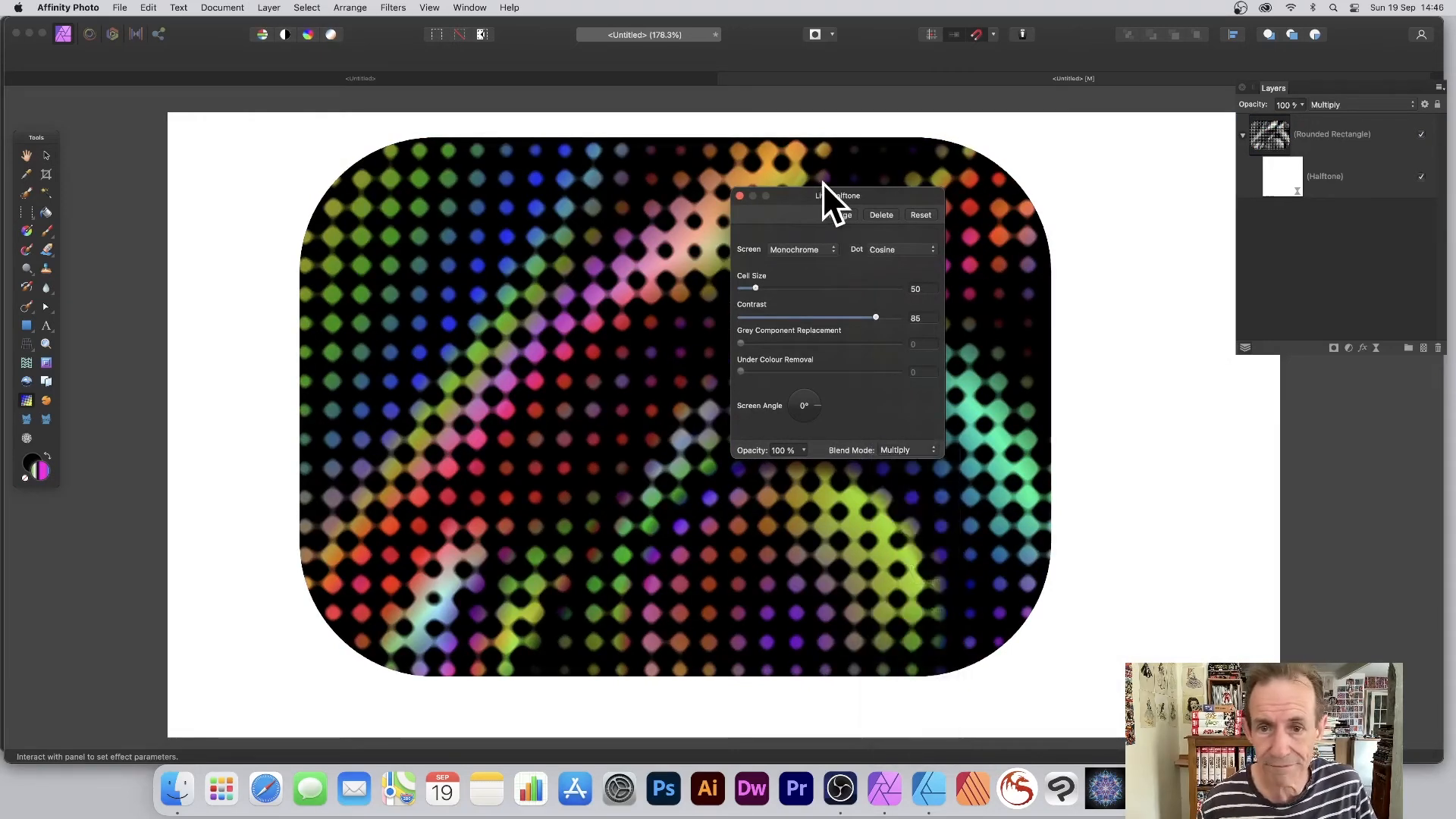
drag(819, 191, 1108, 189)
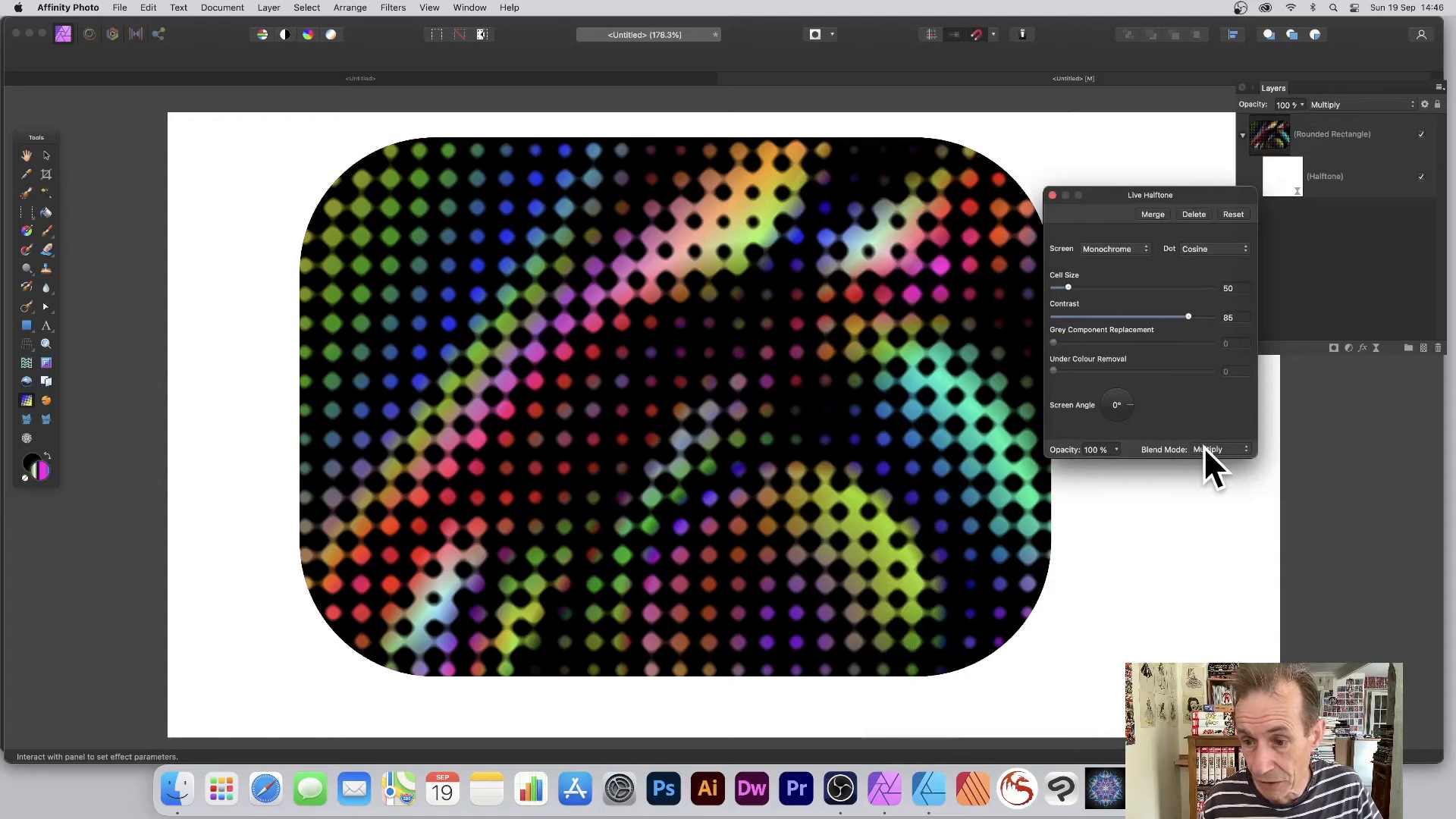
click(1051, 195)
key(v)
click(810, 186)
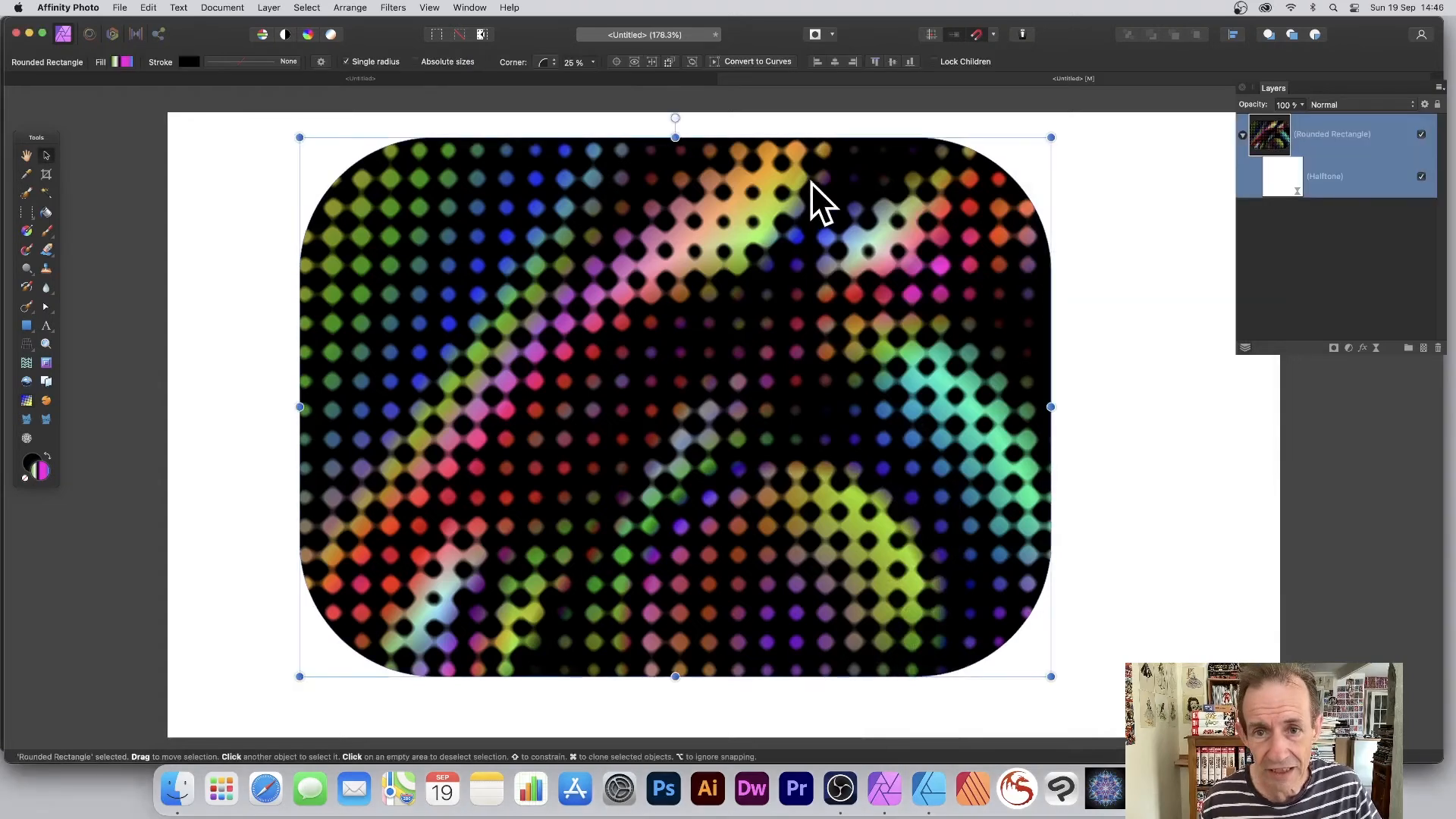
- Send the document to Affinity Designer for editing and shift the halftoned rectangle slightly down and right
click(121, 9)
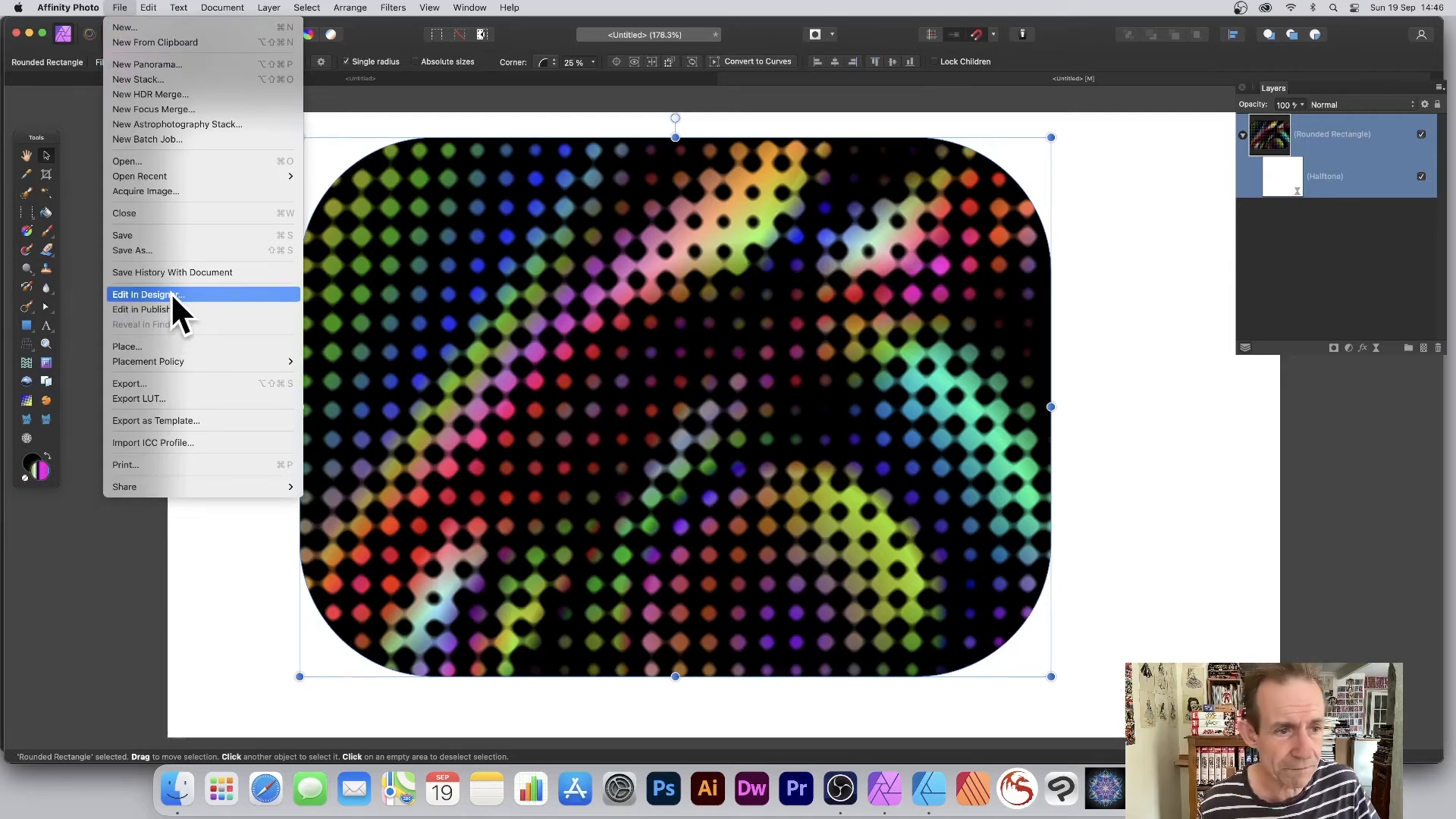
click(148, 293)
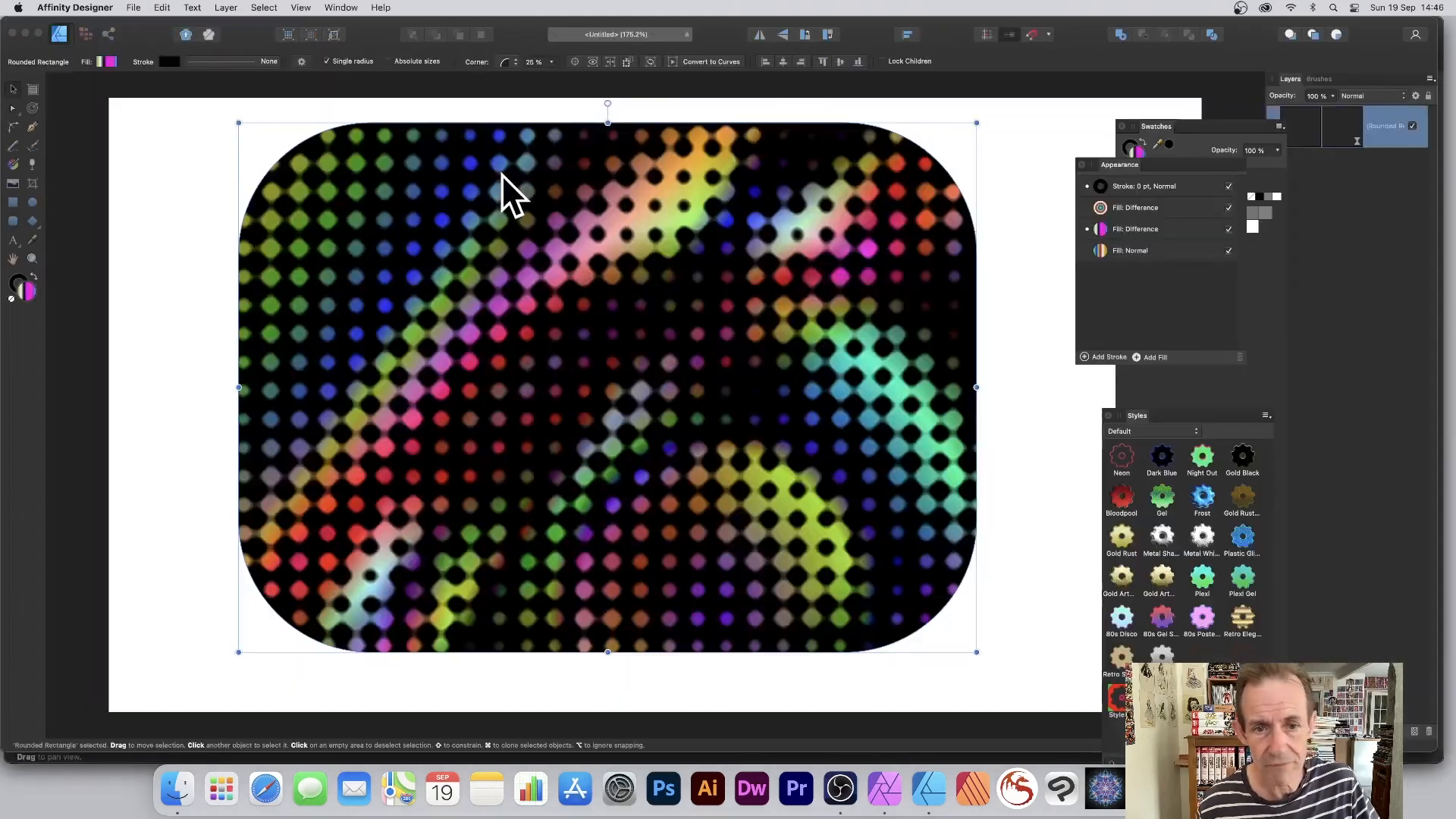
drag(704, 263, 718, 306)
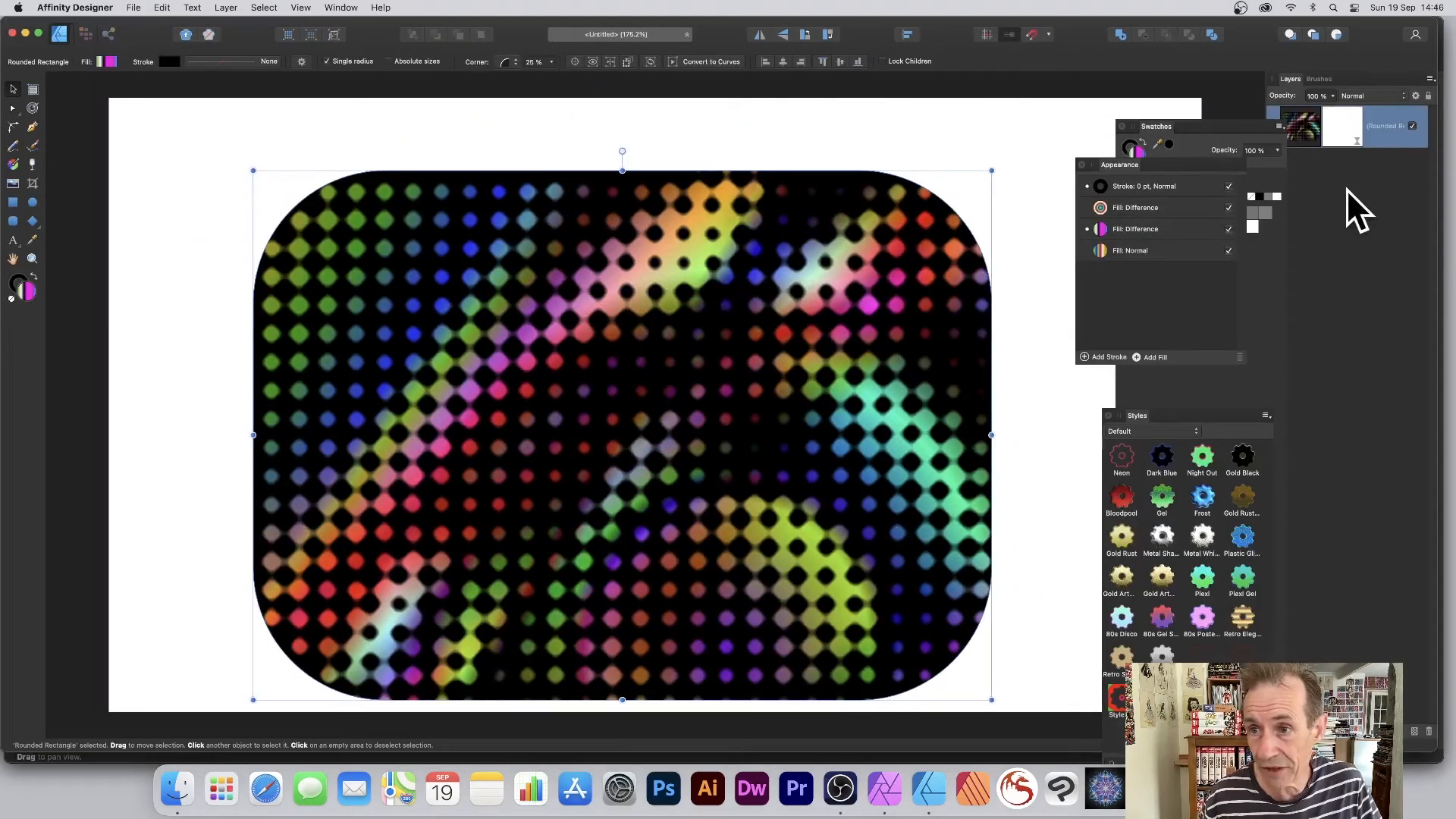
- Float the Layers panel closer to the artwork, reveal the rectangle's nested Halftone layer, and select the rectangle
click(1319, 152)
drag(1290, 79, 1016, 80)
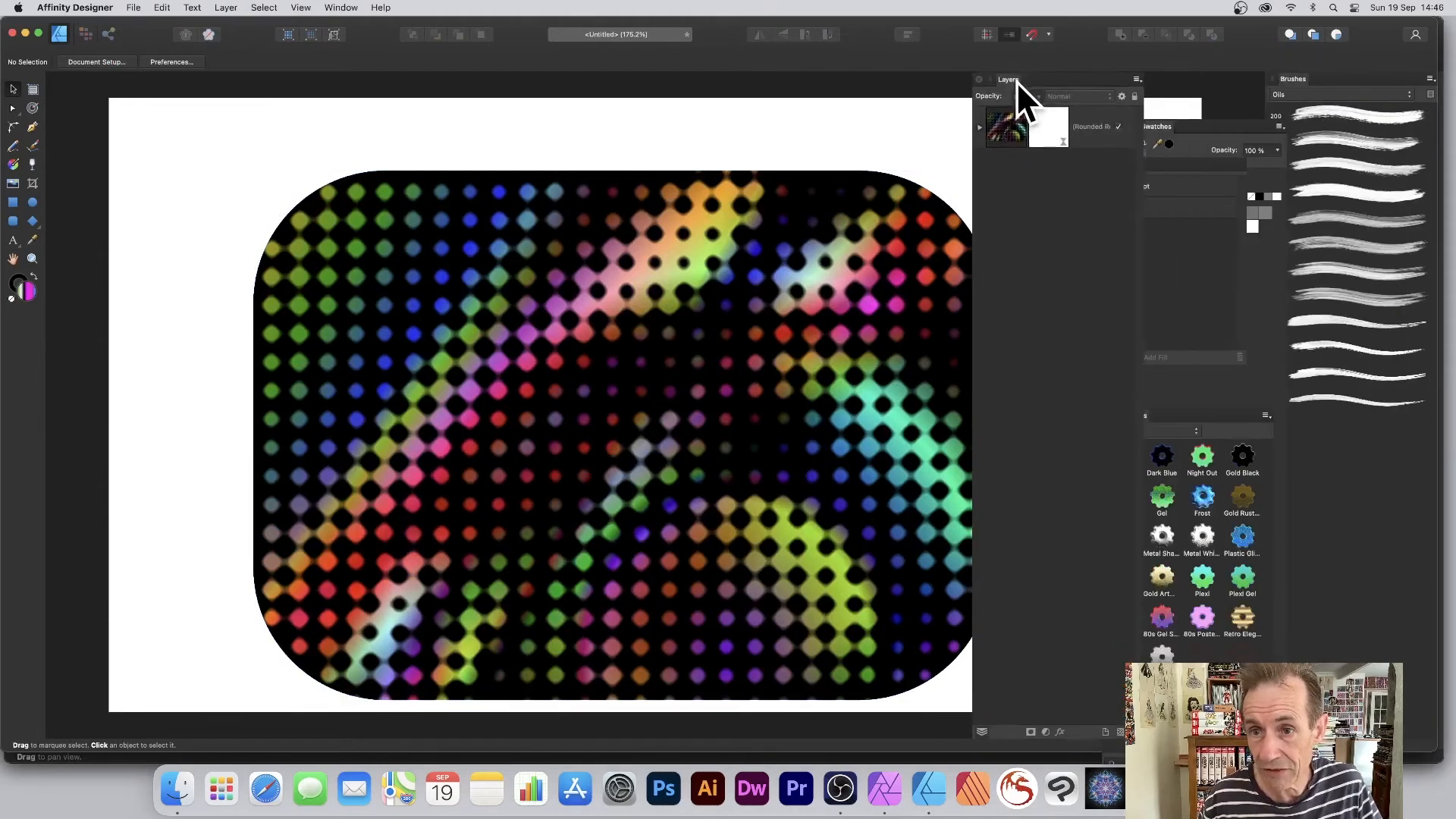
click(973, 132)
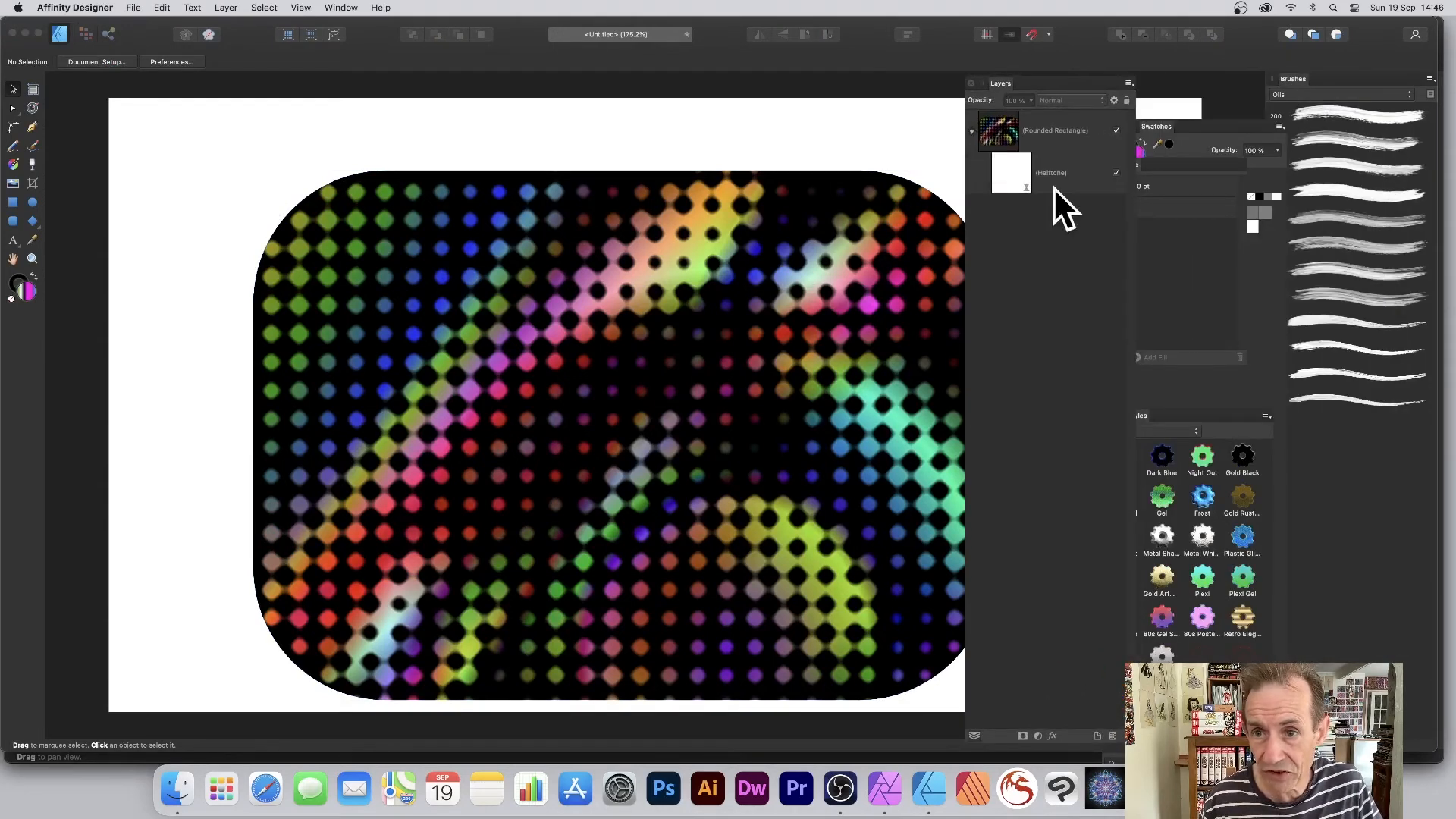
click(1054, 131)
- Reposition the rectangle up and left, trying a move with Lock Children toggled, and shrink it from its upper-right corner
drag(748, 244, 565, 209)
click(882, 60)
drag(561, 287, 648, 250)
click(884, 62)
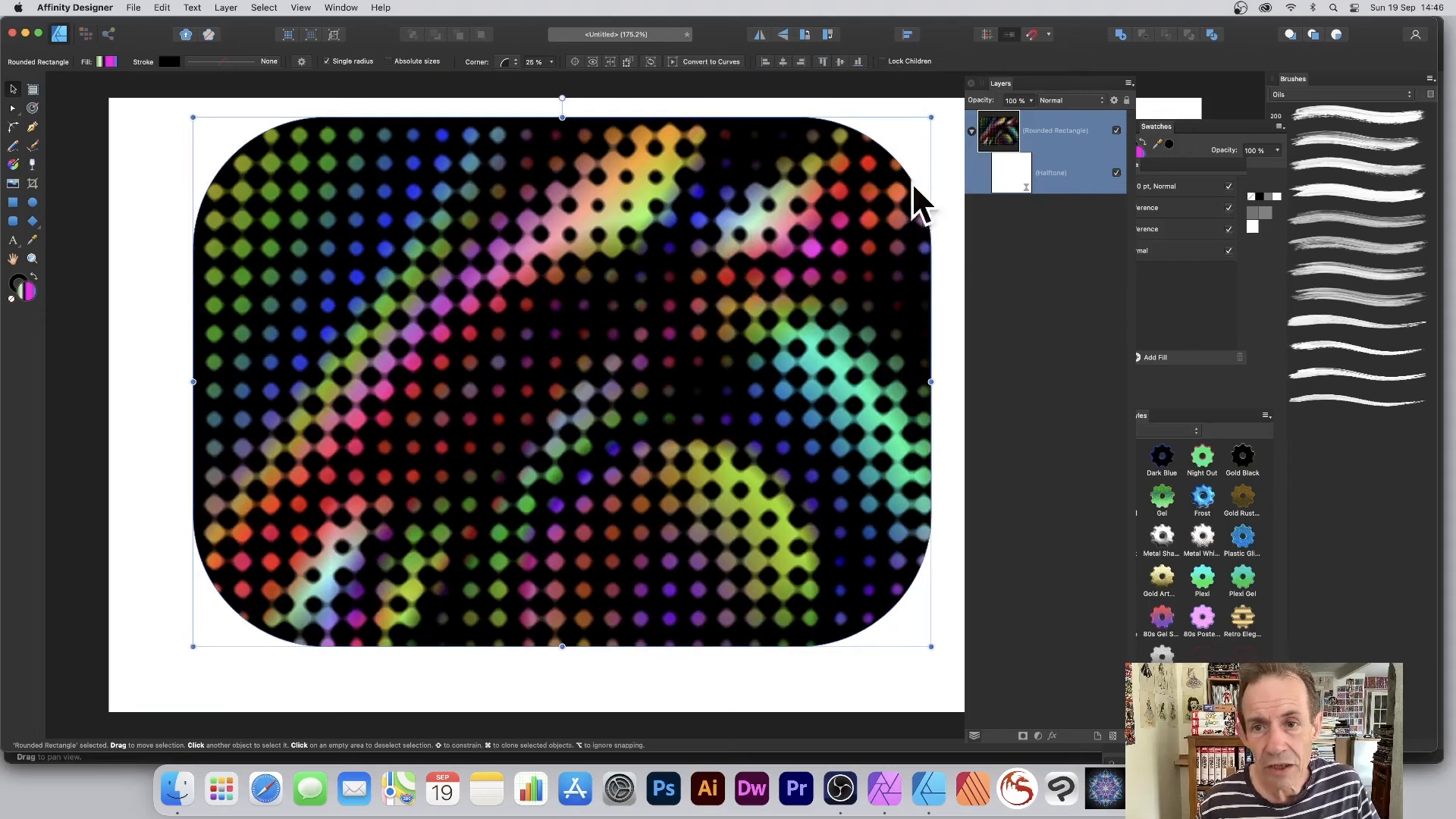
drag(932, 116, 819, 152)
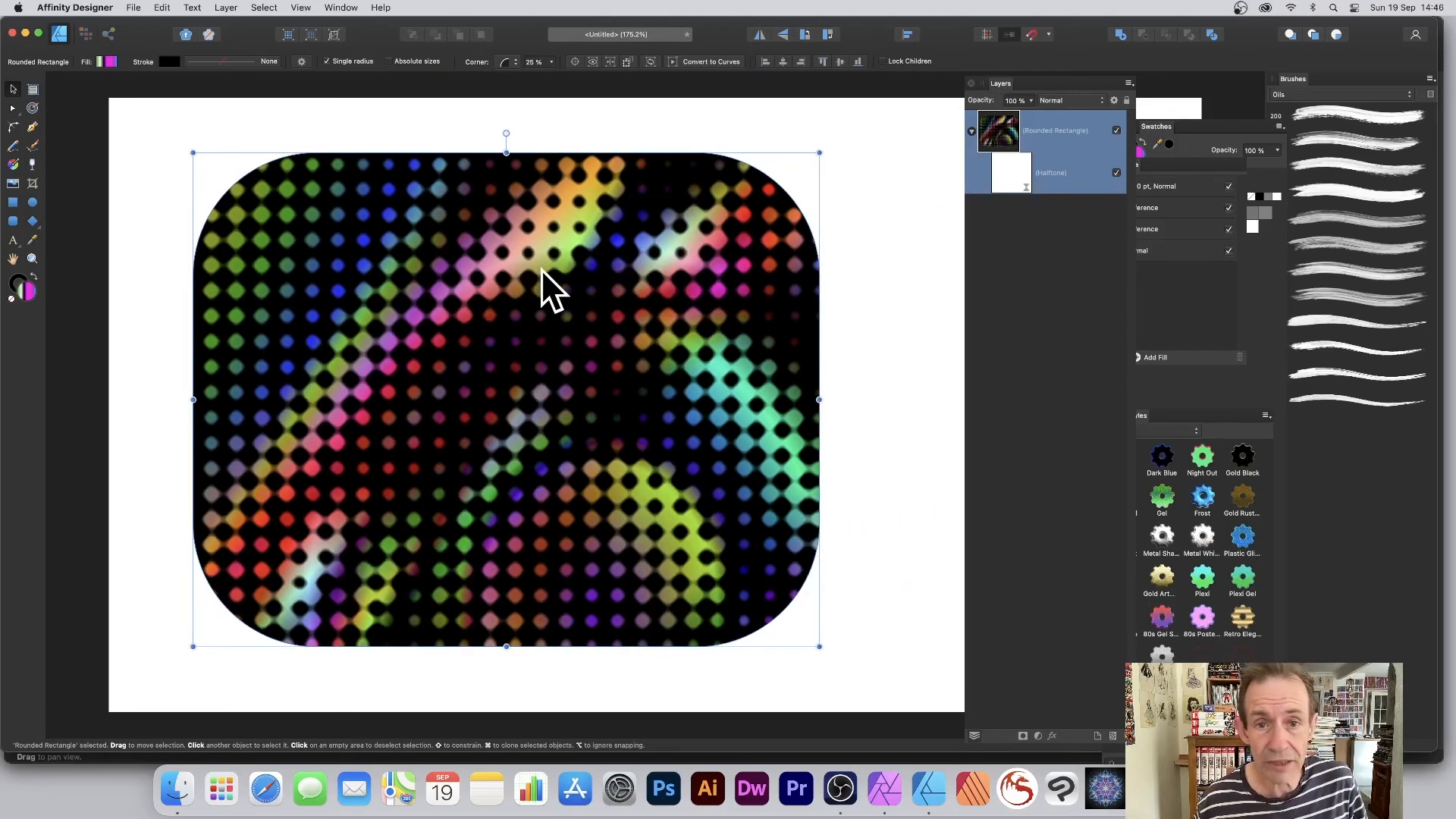
- Duplicate the rounded rectangle up and to the right, and set the copy's blend mode to Difference
drag(539, 277, 653, 209)
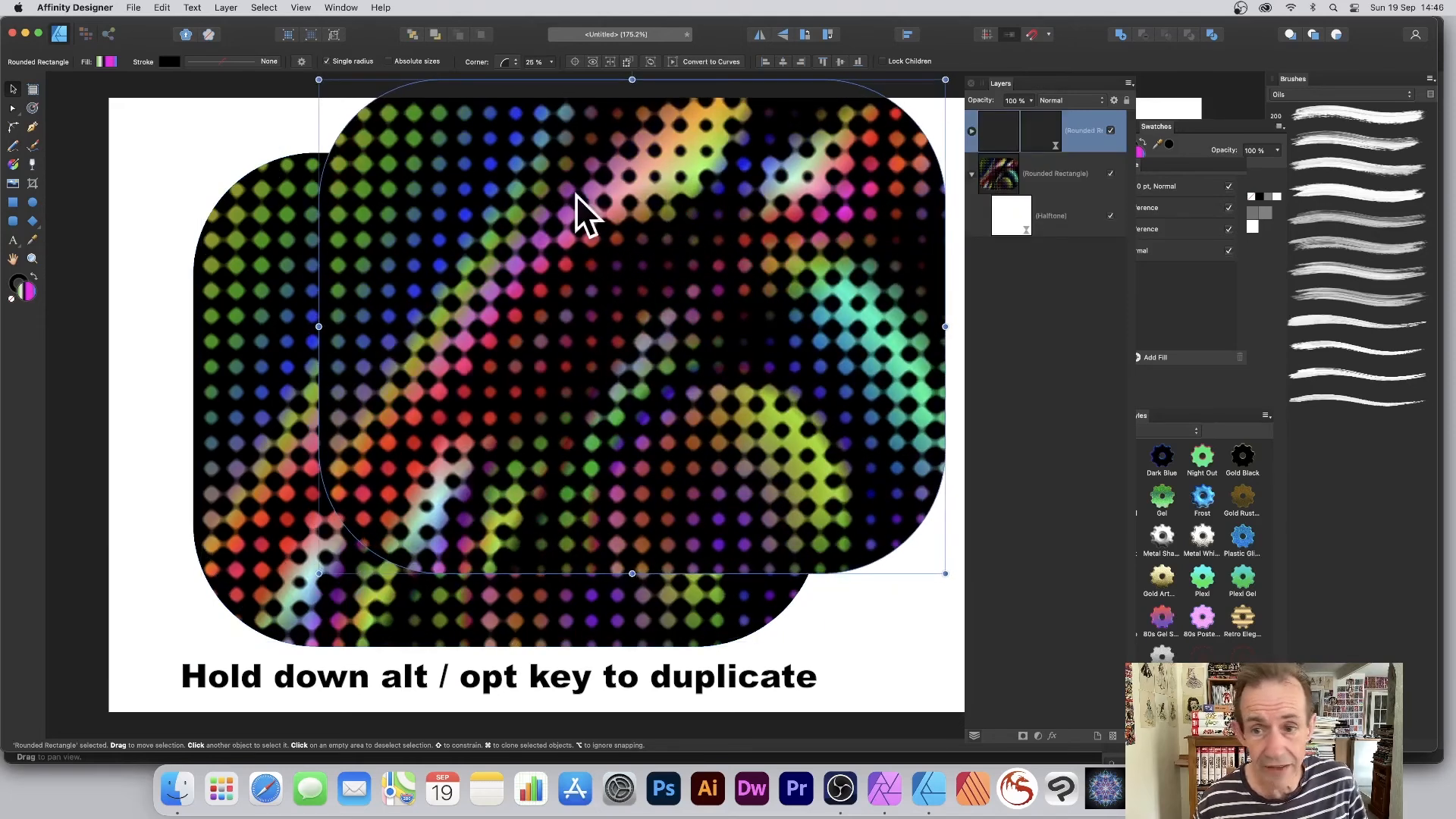
click(1067, 102)
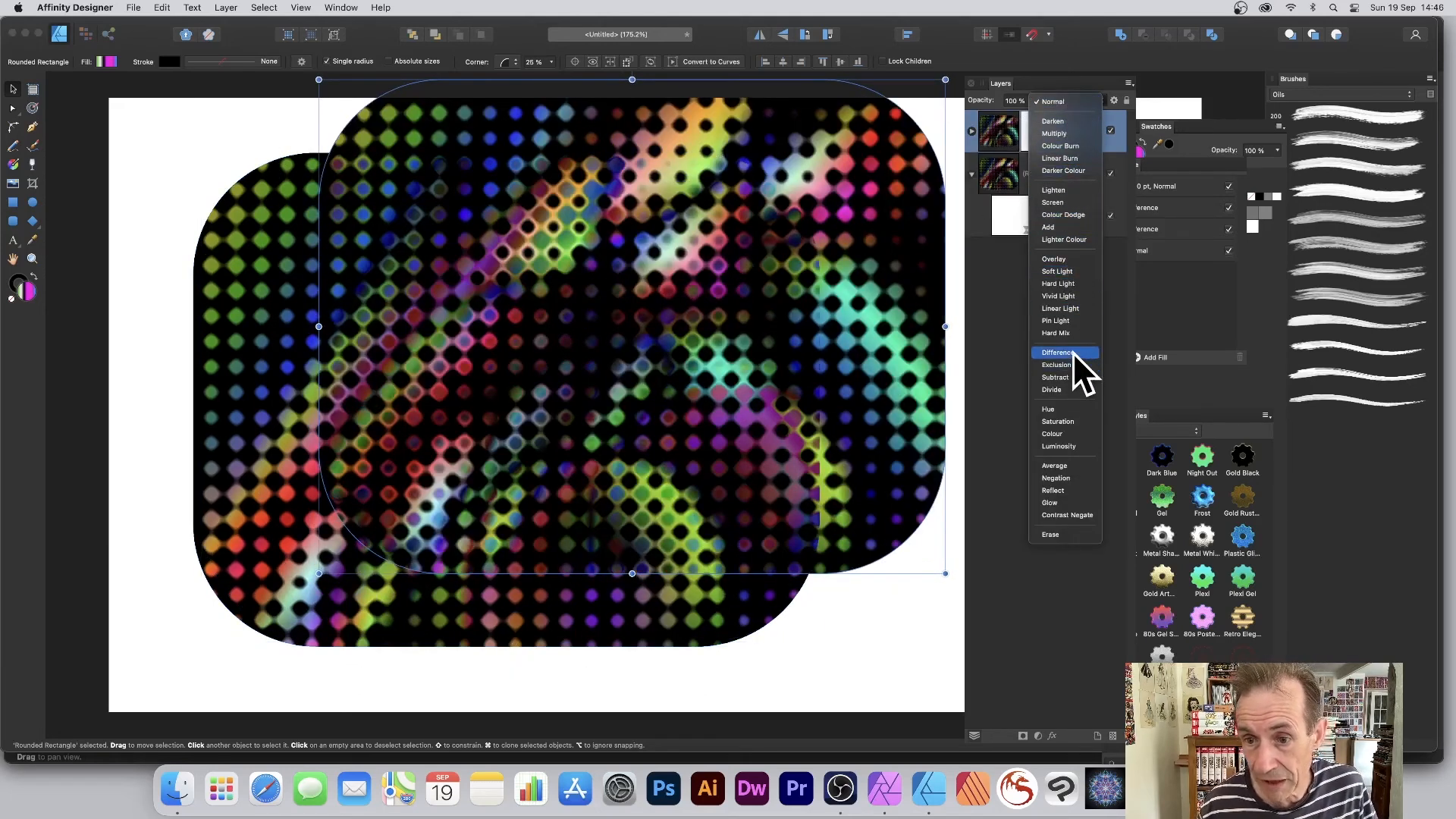
click(1072, 352)
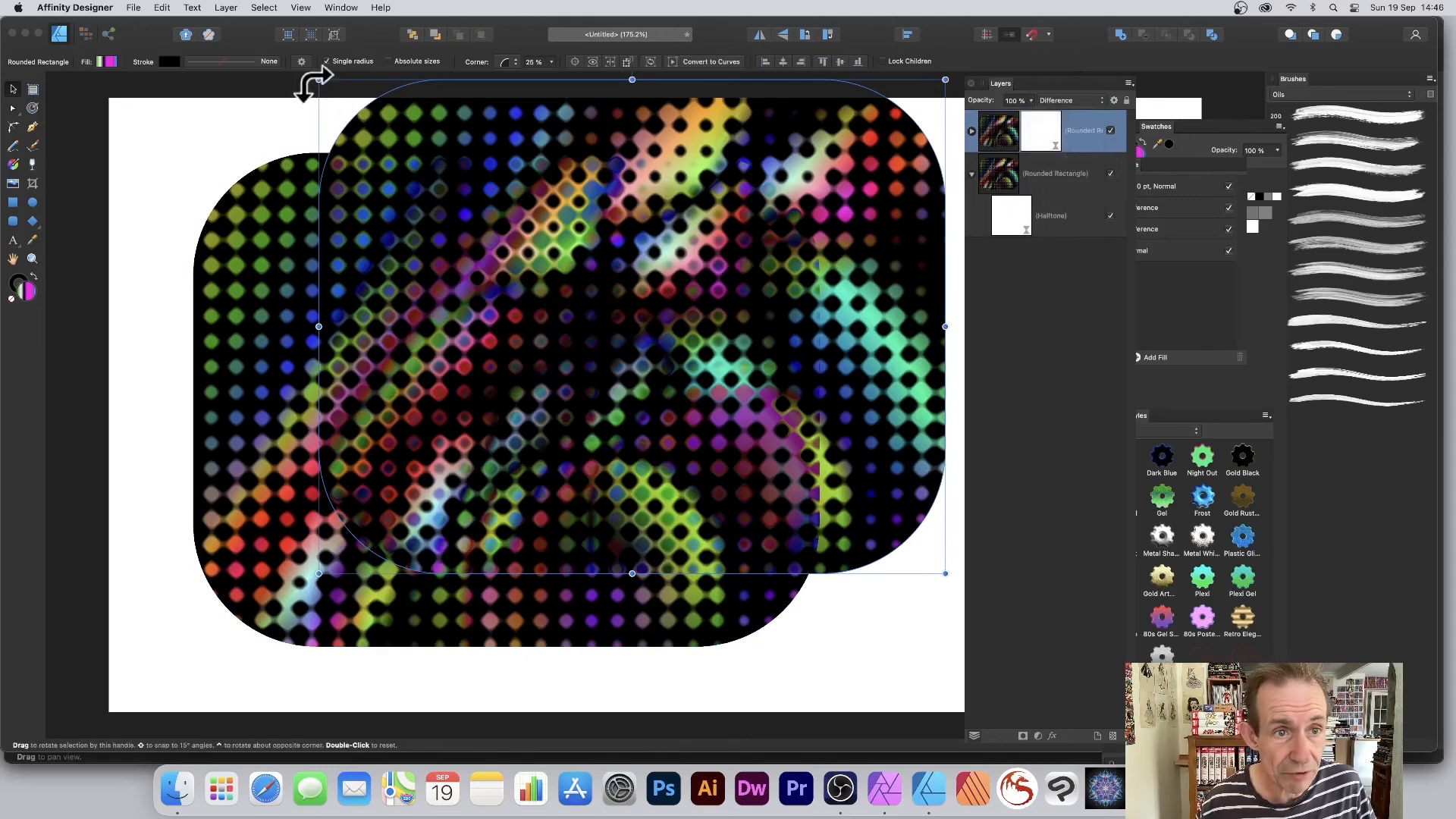
- Rotate the copy counterclockwise to a diagonal angle and place it, scaled down, over the original's upper-right part
drag(319, 80, 335, 470)
drag(781, 444, 736, 380)
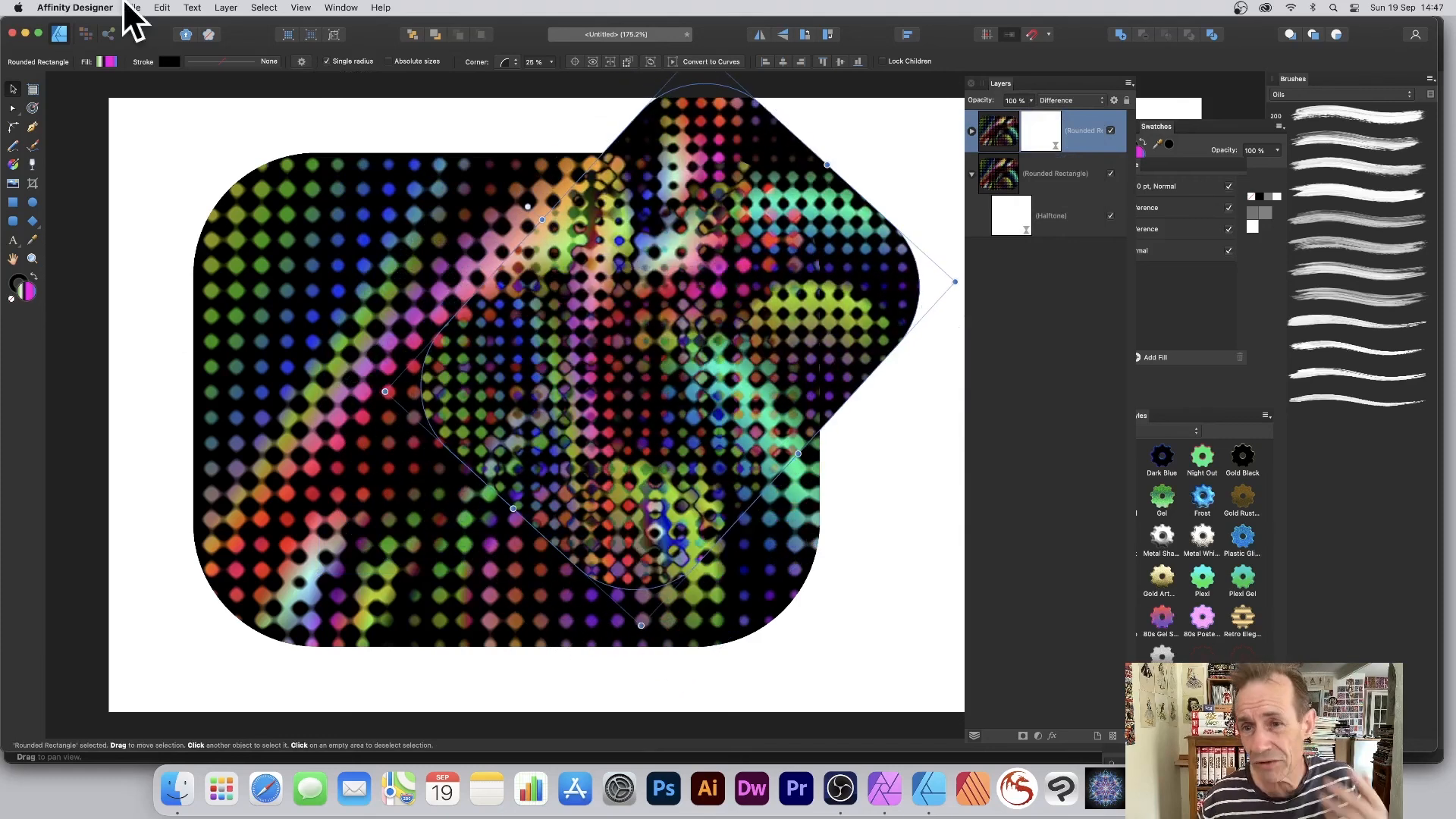
- Increase the cell size of the copy's live Halftone filter to 56.435 and close its settings
click(972, 132)
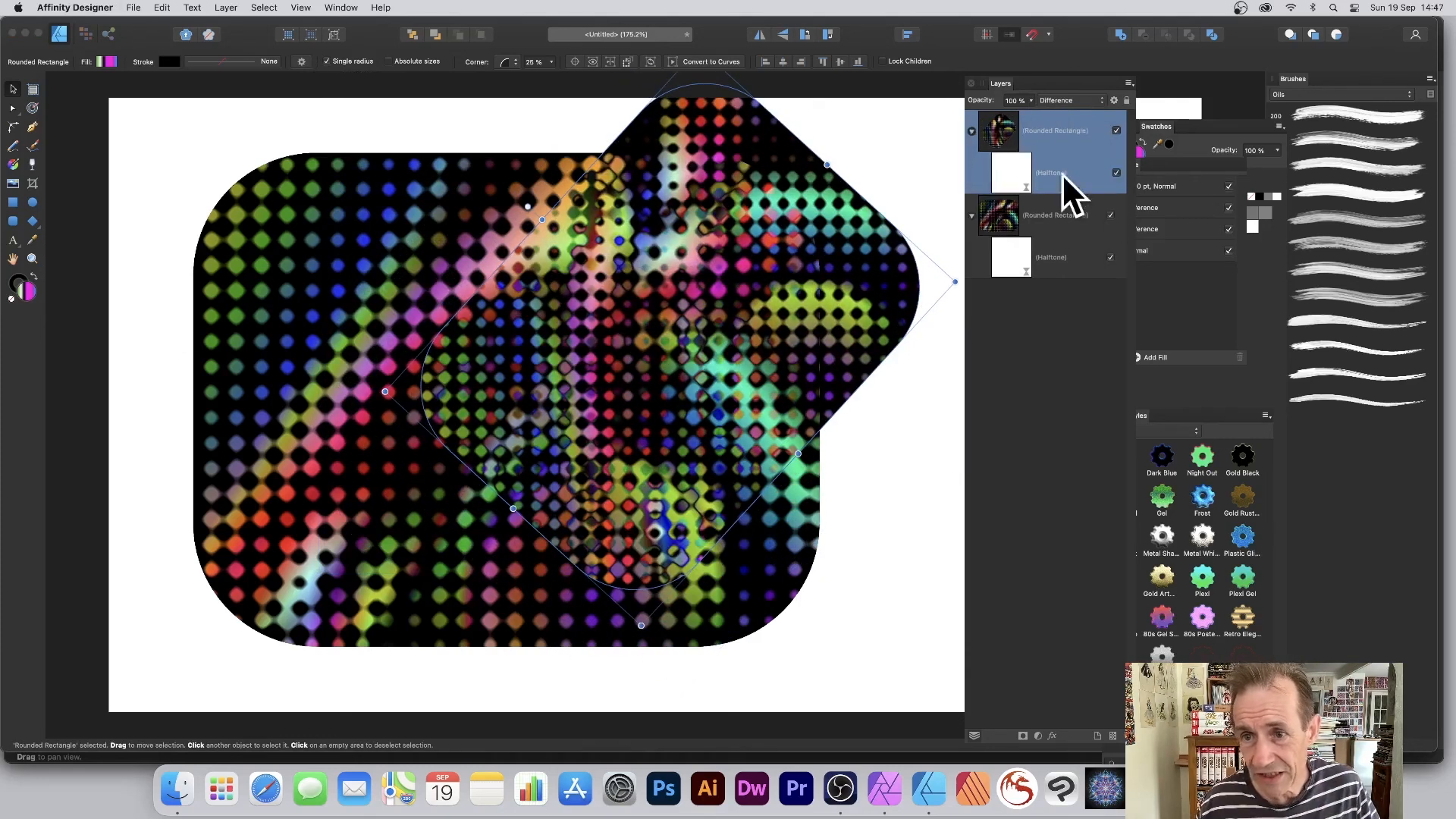
click(1006, 172)
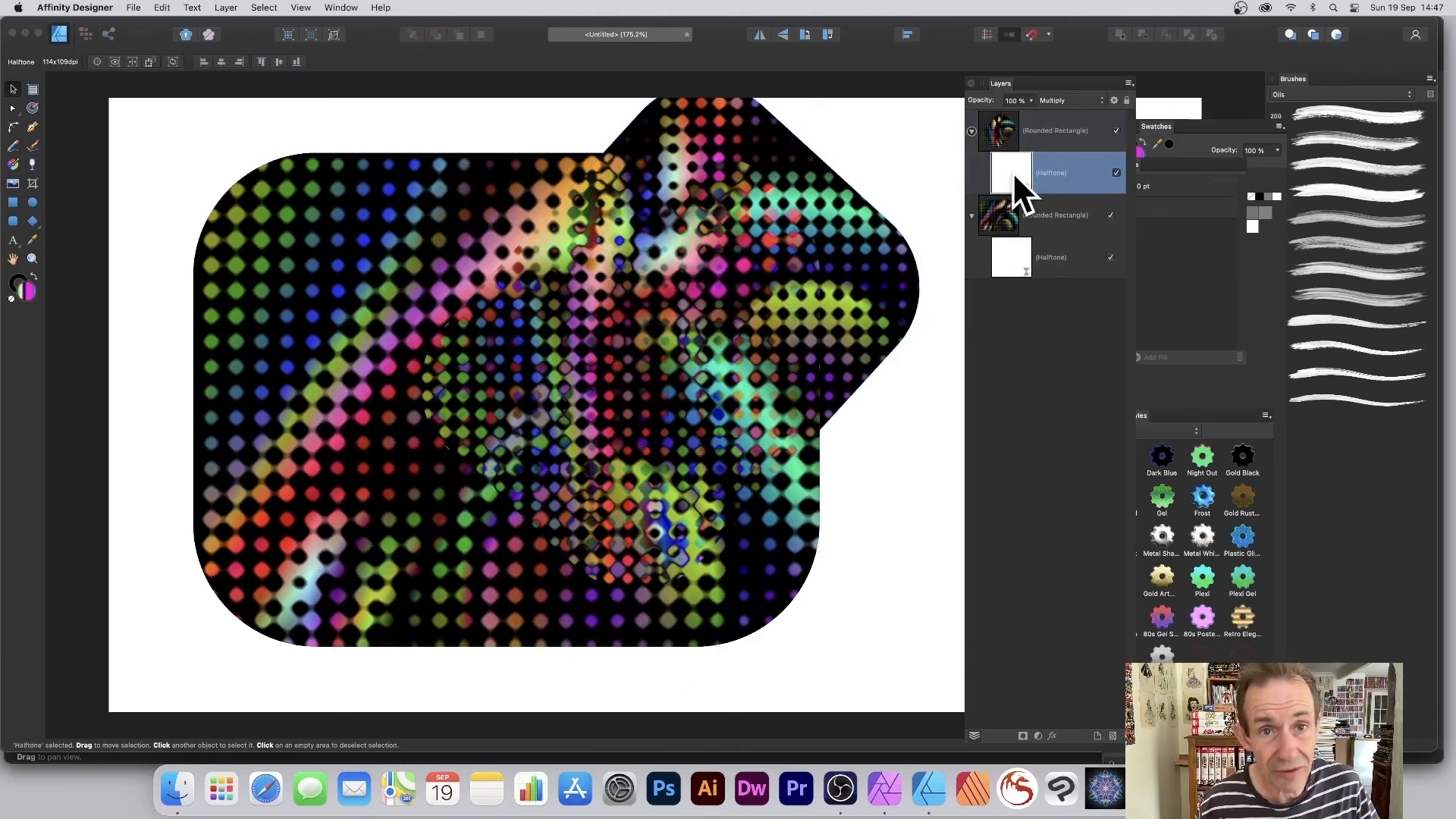
double_click(1014, 173)
drag(1130, 449, 784, 216)
drag(708, 310, 713, 309)
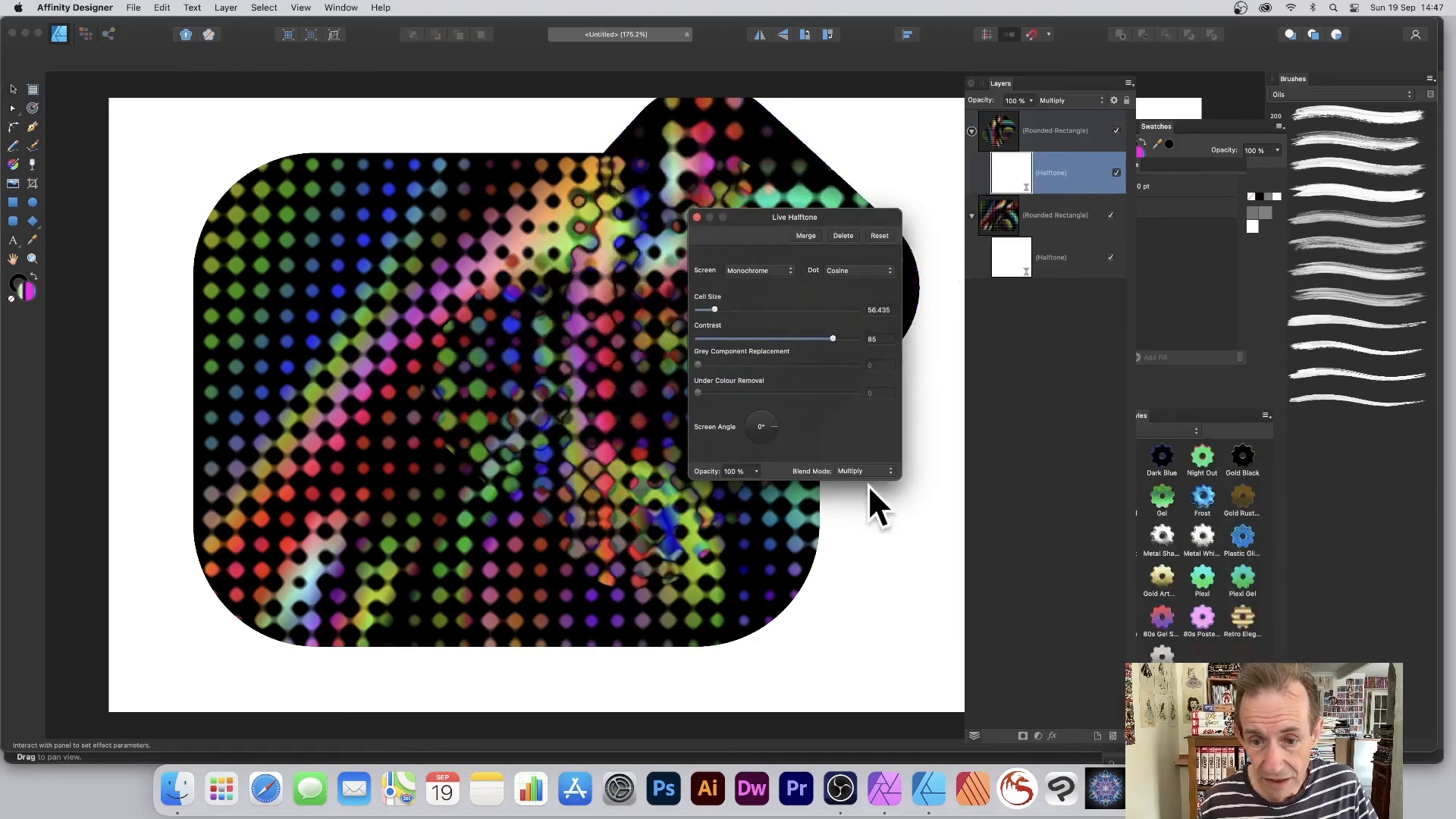
click(697, 216)
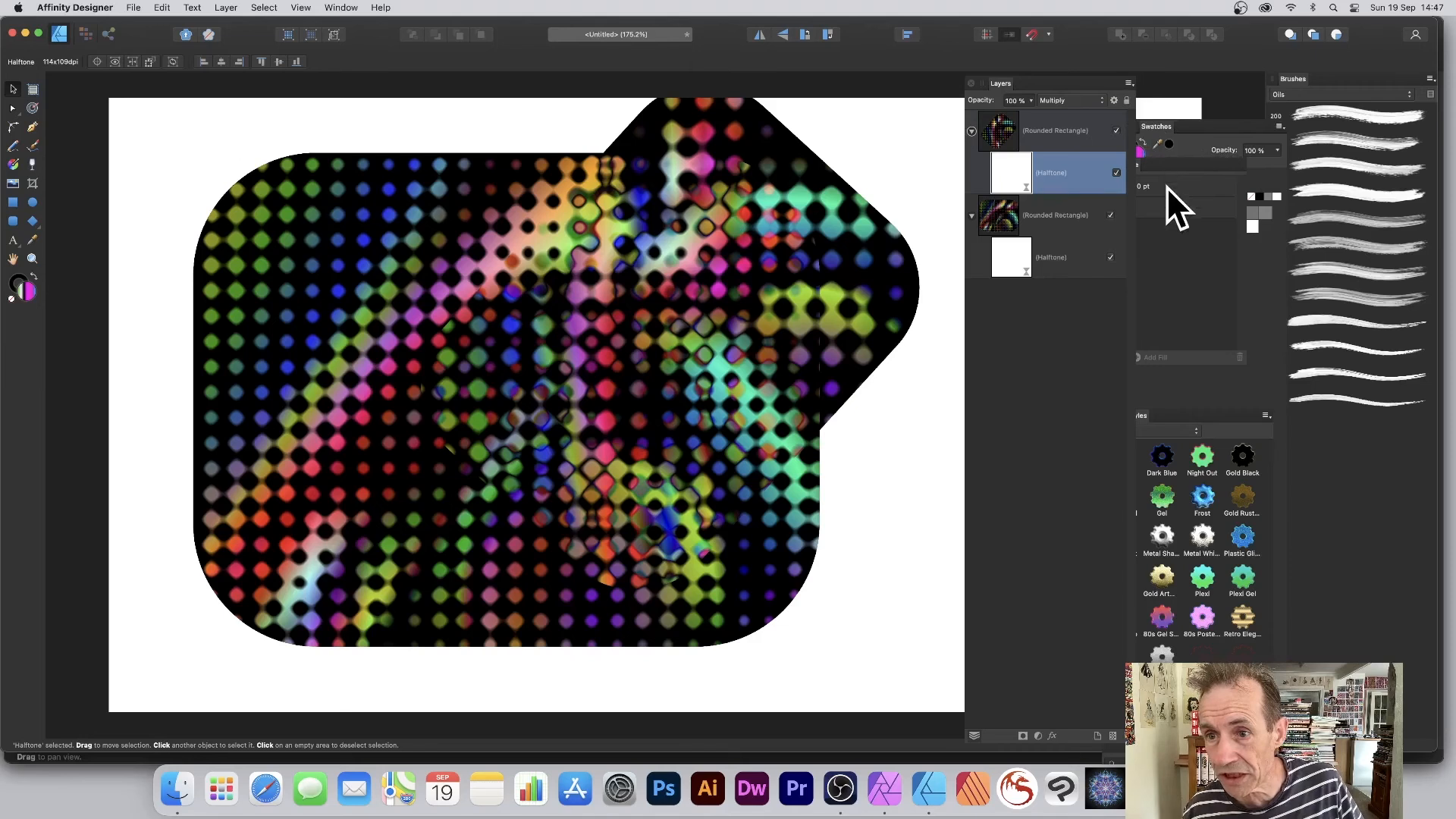
- Redirect the copy's magenta Difference gradient from lower left to past its upper right, and its Normal gradient from lower right to upper left
drag(1118, 167, 831, 142)
click(544, 221)
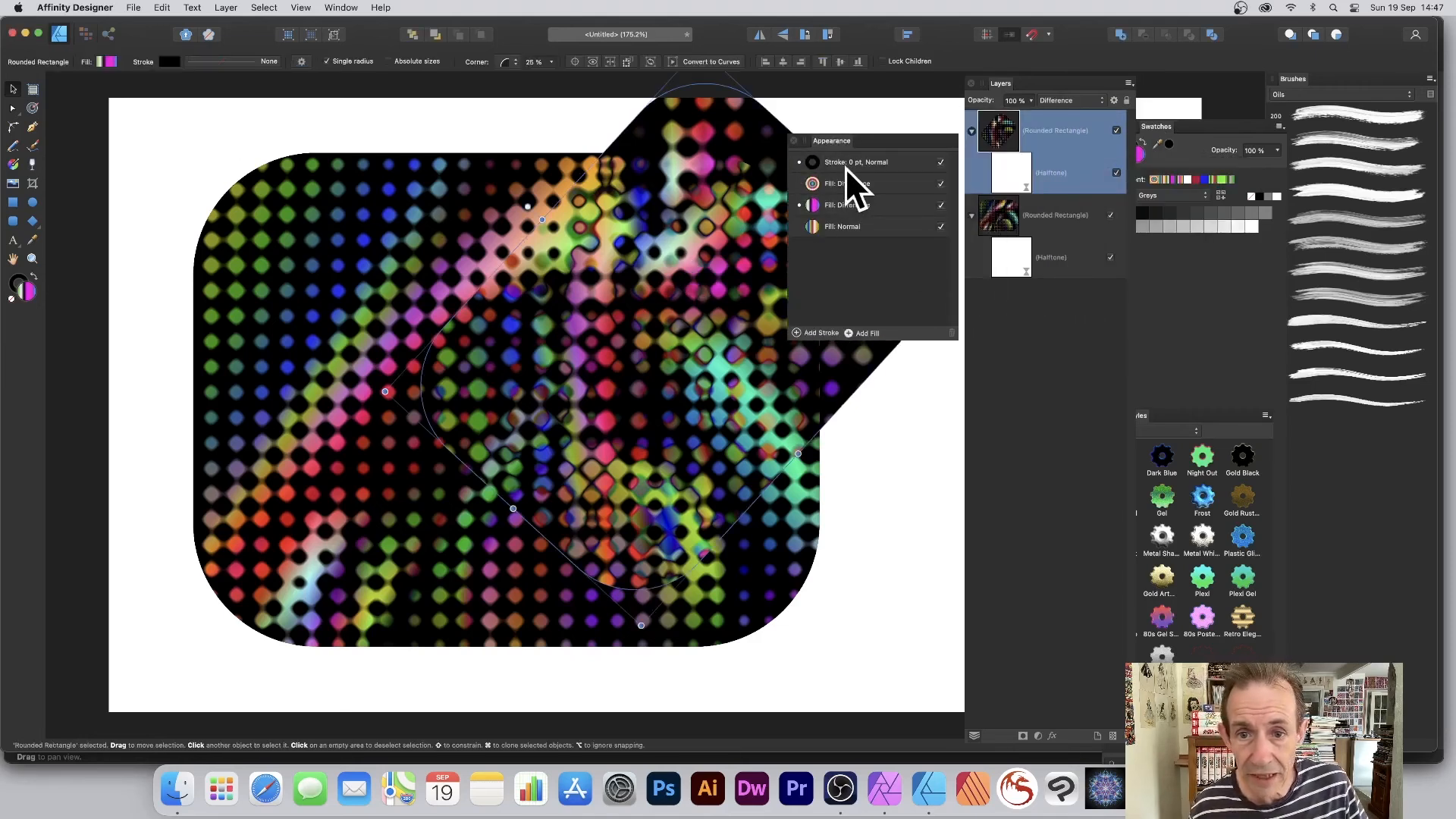
click(862, 204)
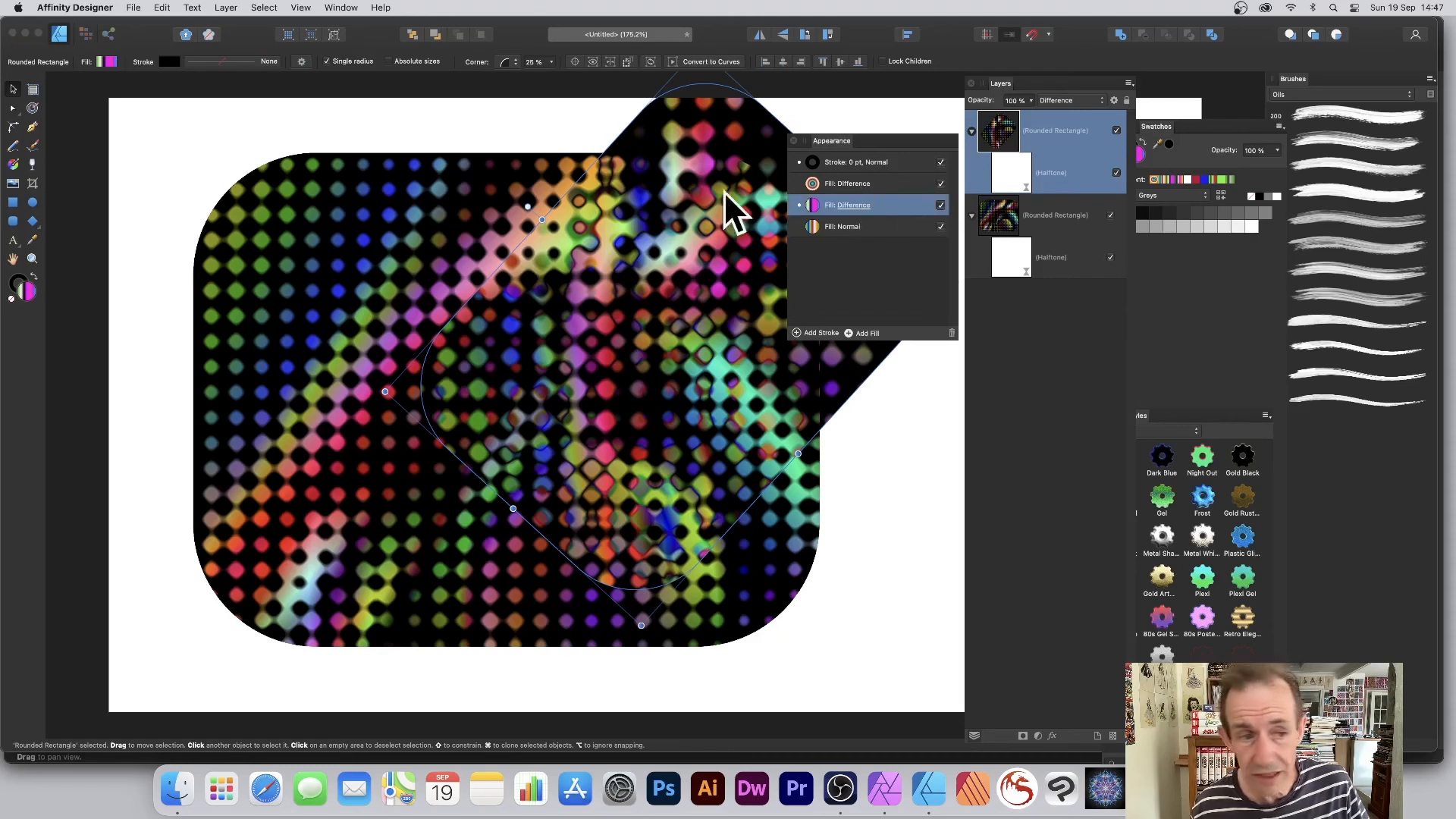
click(13, 164)
drag(347, 549, 758, 76)
click(857, 226)
drag(757, 476, 407, 190)
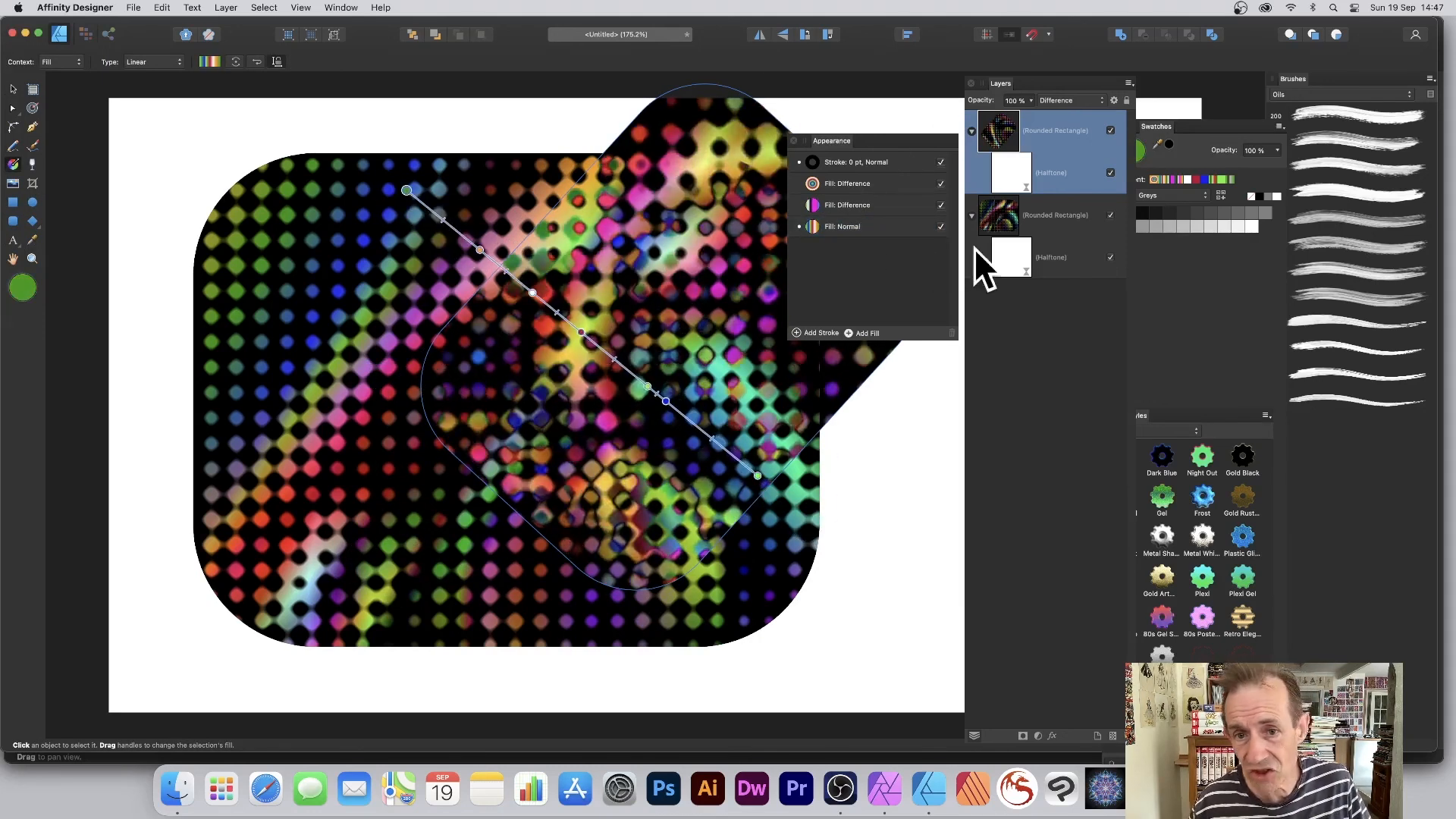
- Set the blend mode of the copy's magenta fill to Exclusion and shift the copy slightly down and right
click(863, 203)
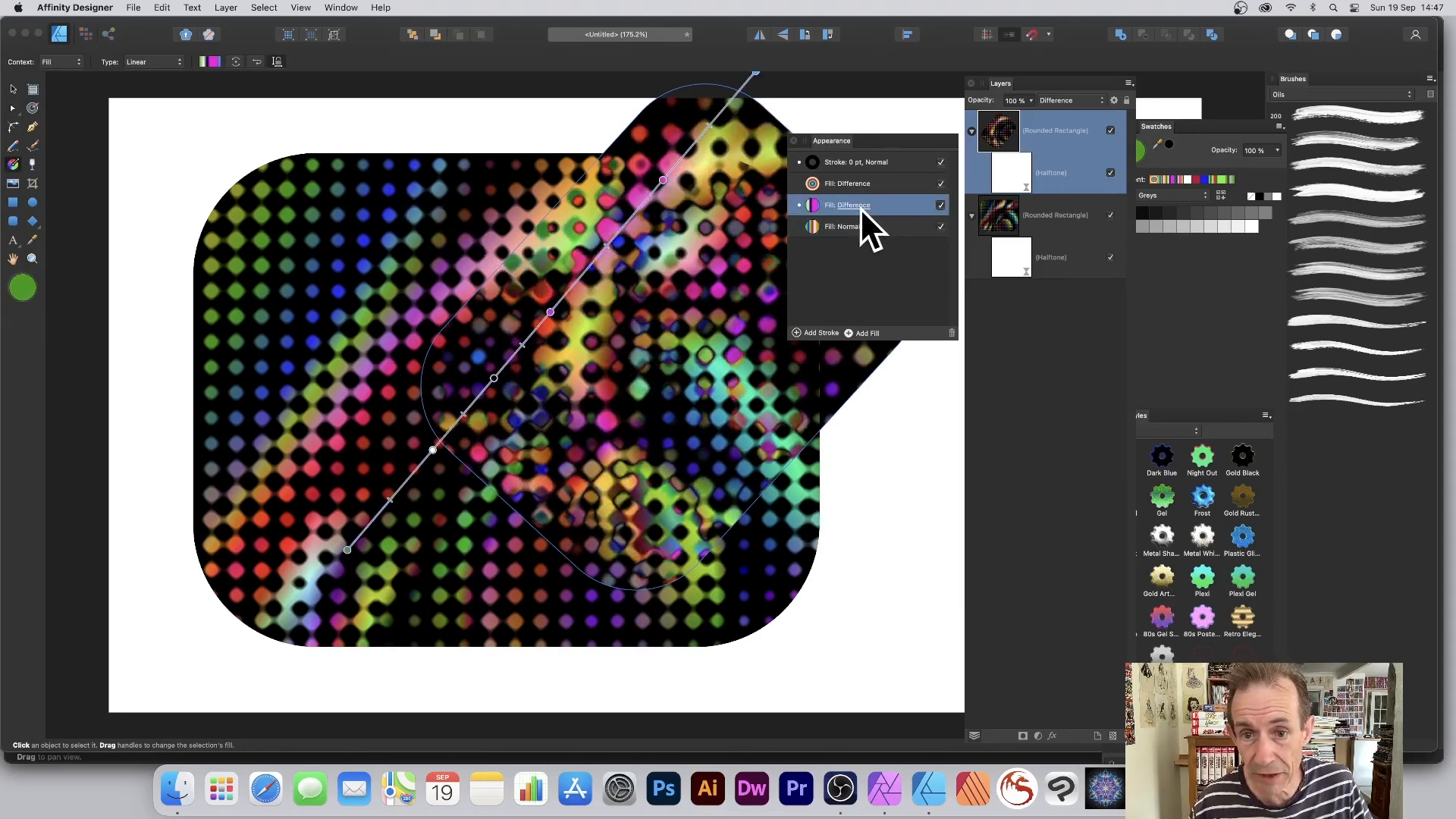
click(860, 207)
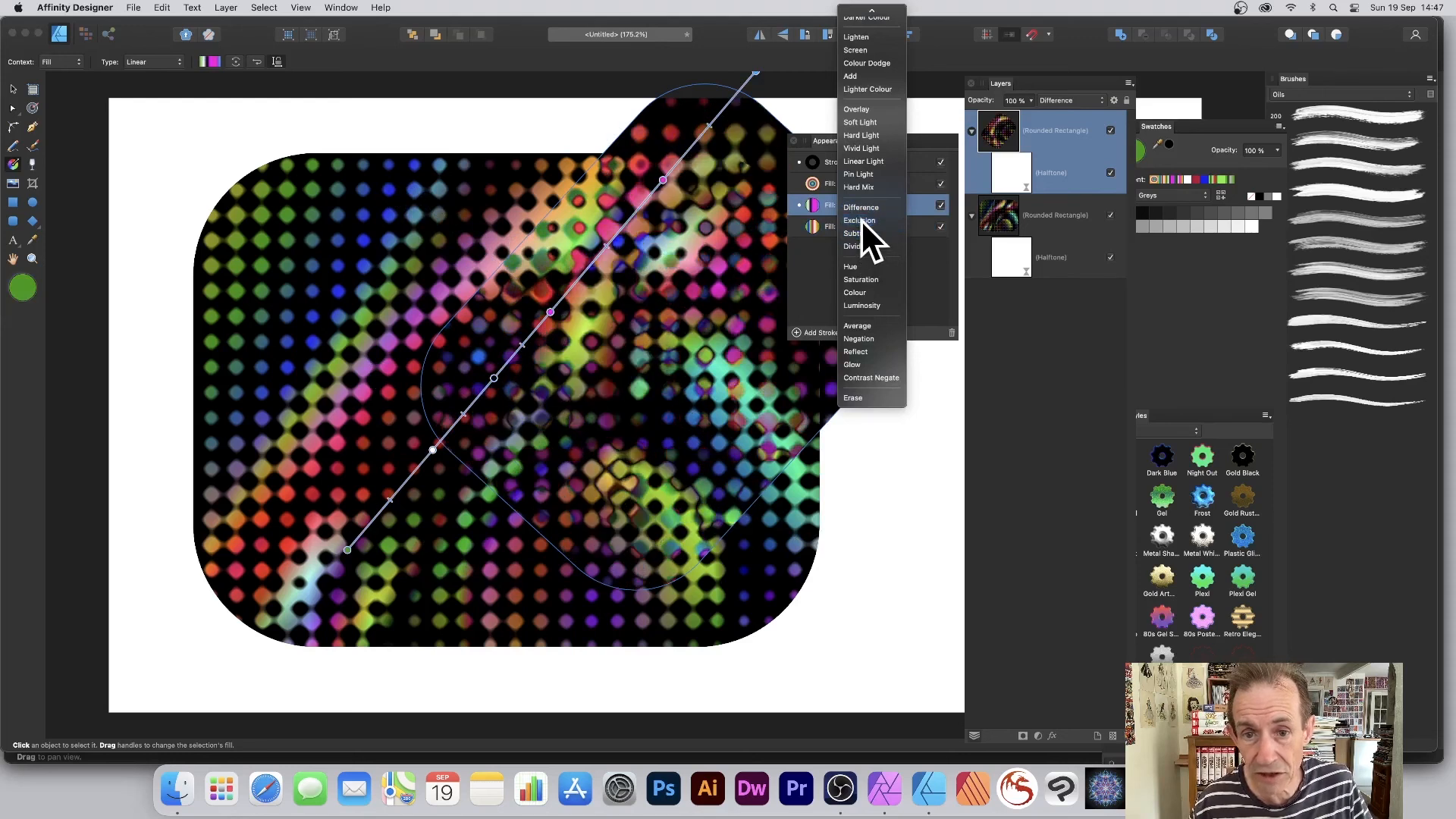
click(862, 219)
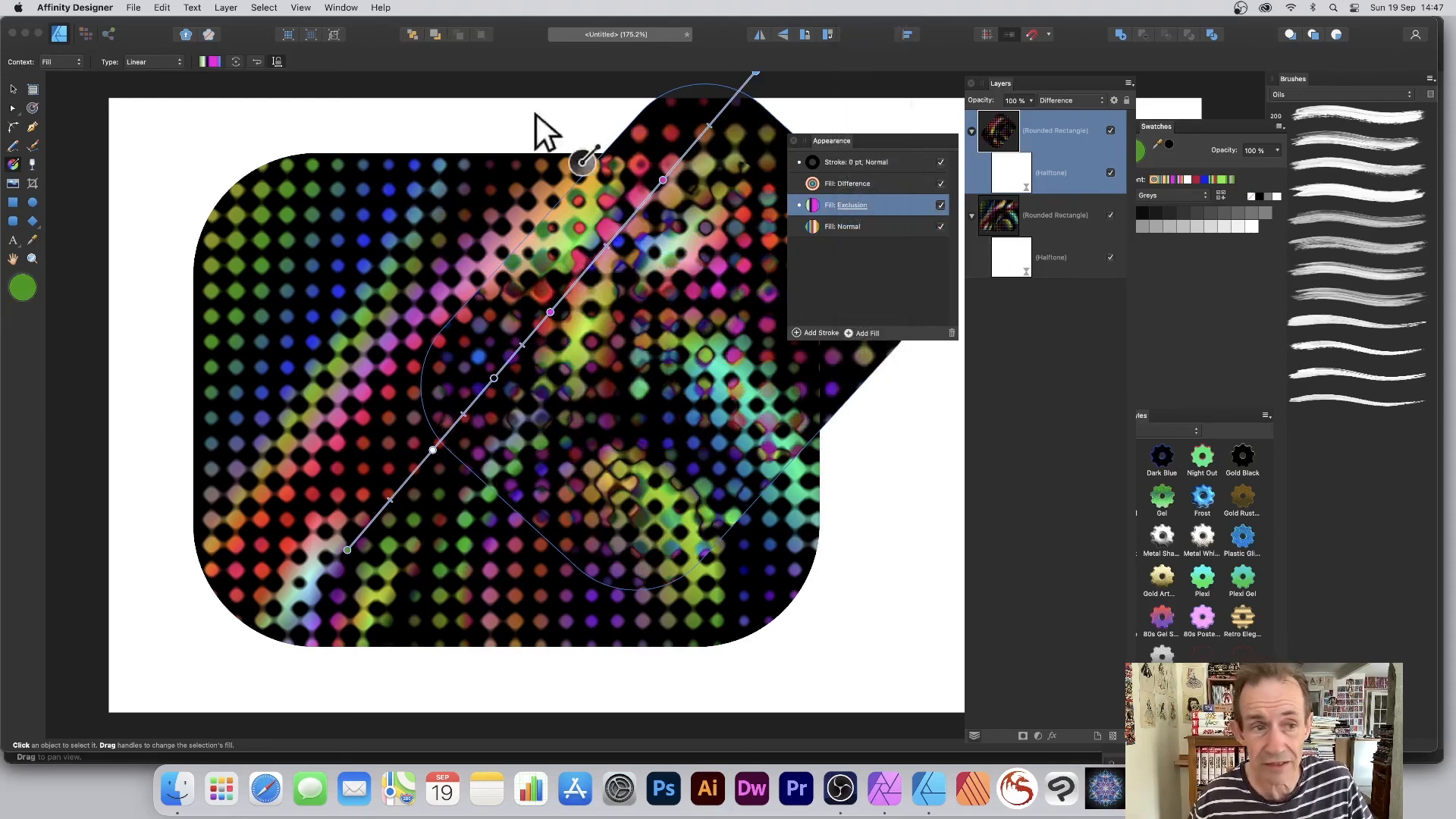
click(12, 89)
mouse_move(587, 258)
mouse_down()
mouse_move(559, 285)
mouse_move(597, 276)
mouse_up()
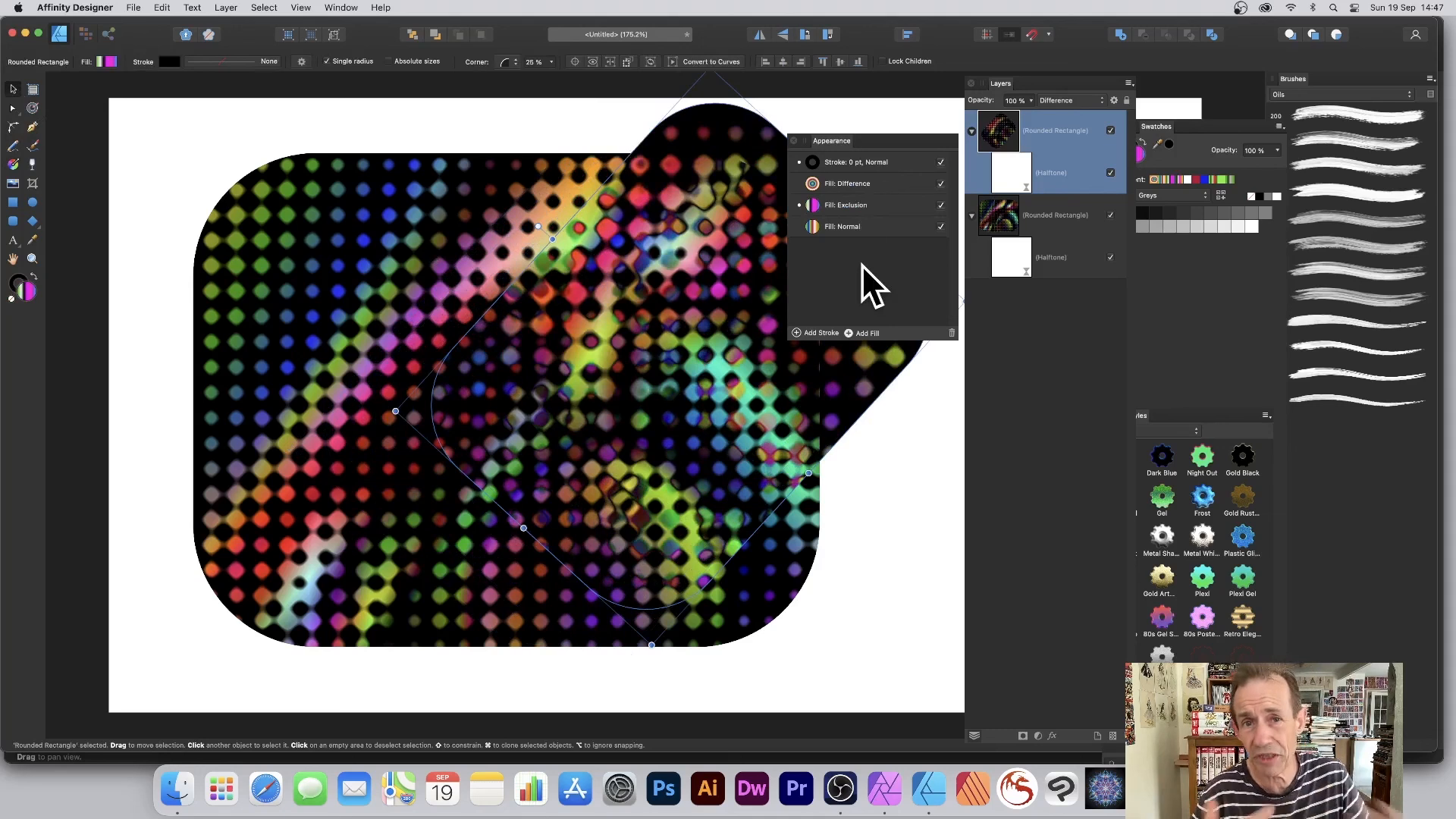